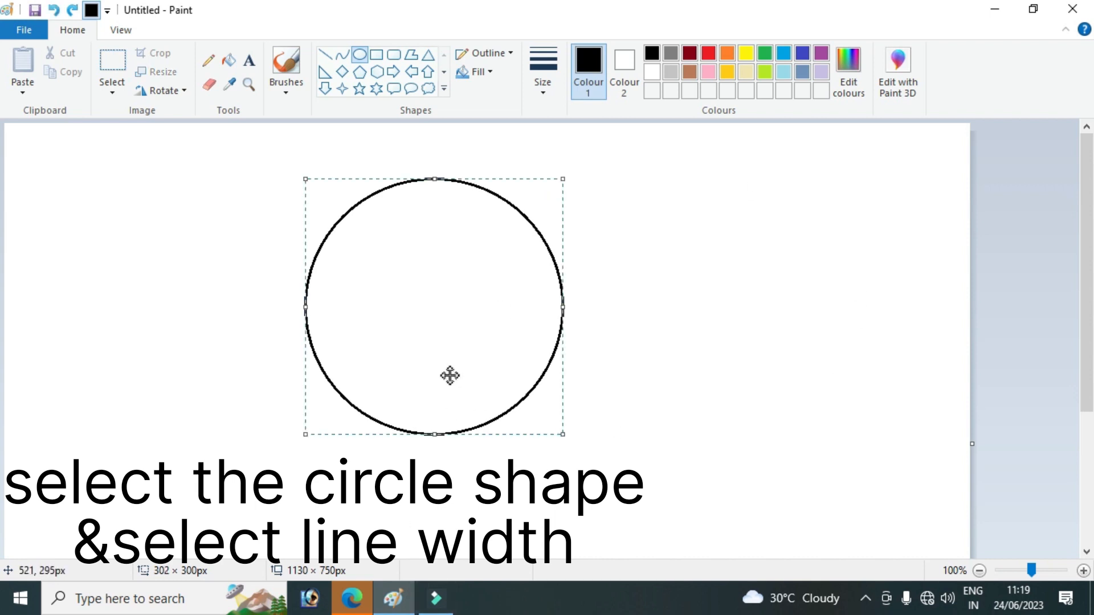
- Resize the circle to about 304 × 286 px and deselect it
left_click_drag(561, 437, 565, 423)
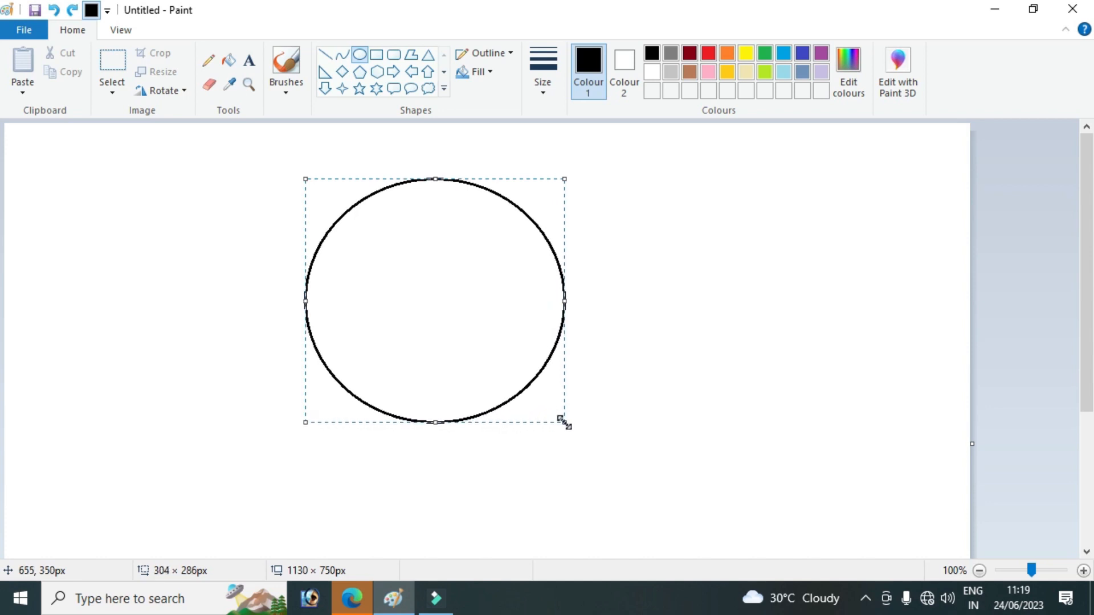
left_click(607, 298)
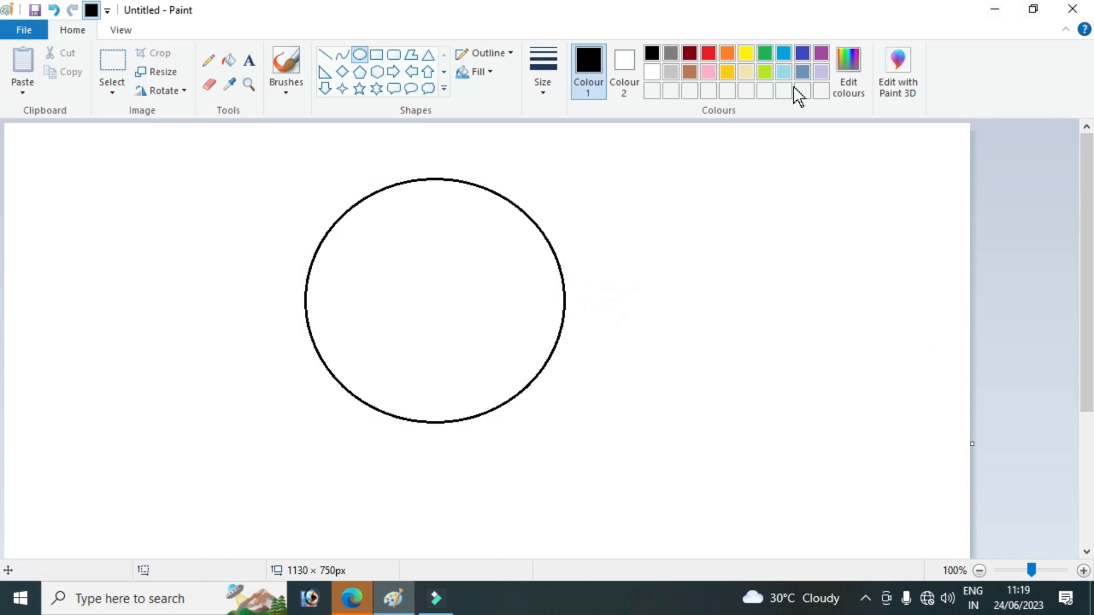
- Draw a level horizontal line about 287 px long across the lower part of the circle, its ends on the outline
left_click(325, 55)
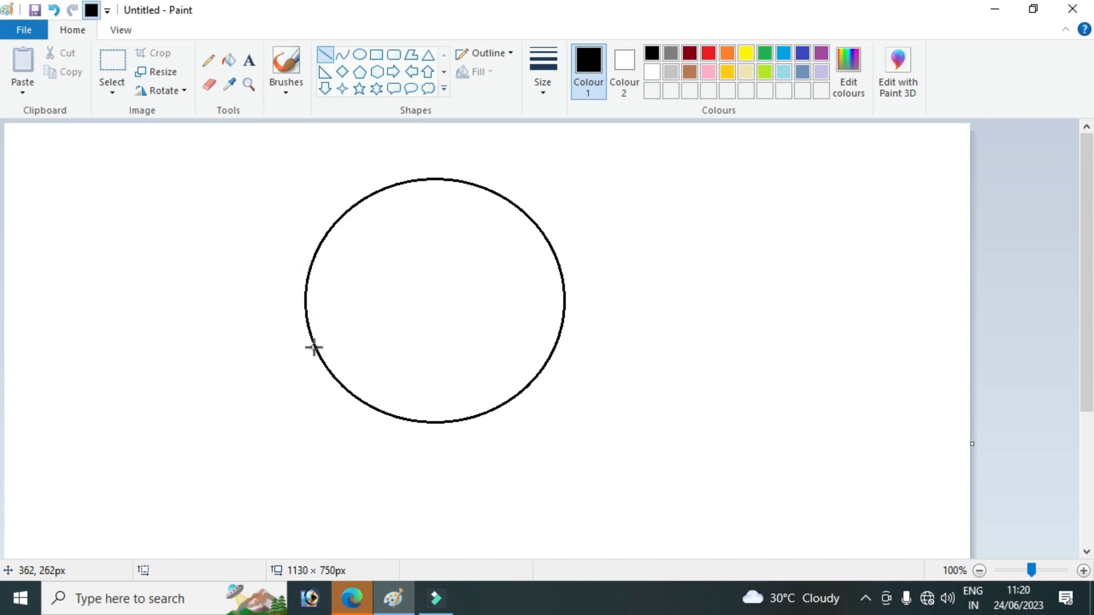
left_click_drag(313, 346, 565, 345)
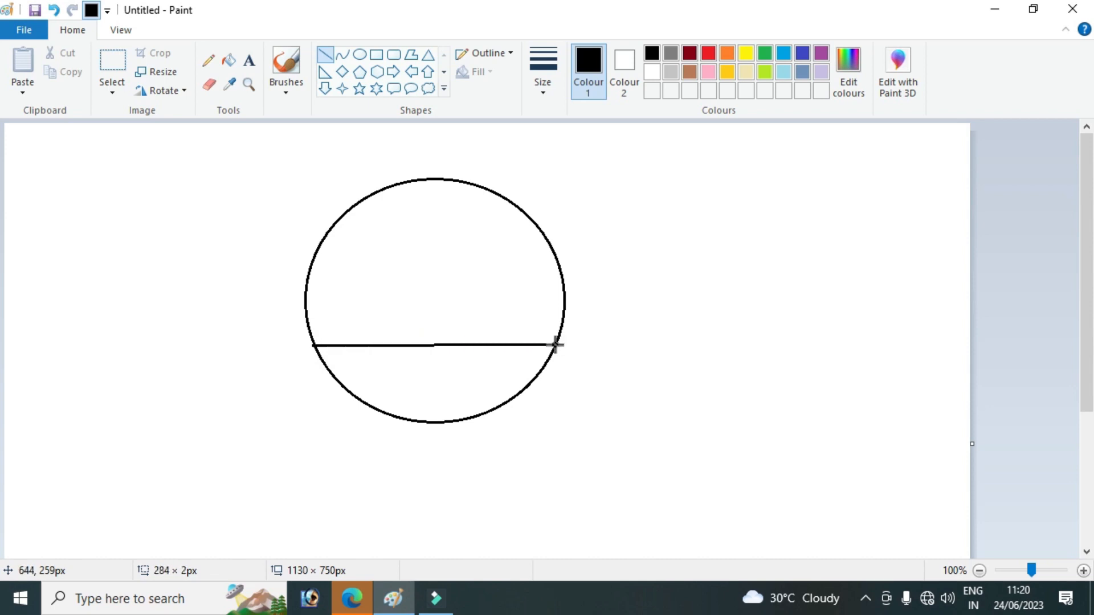
left_click_drag(557, 345, 556, 345)
left_click_drag(561, 346, 562, 344)
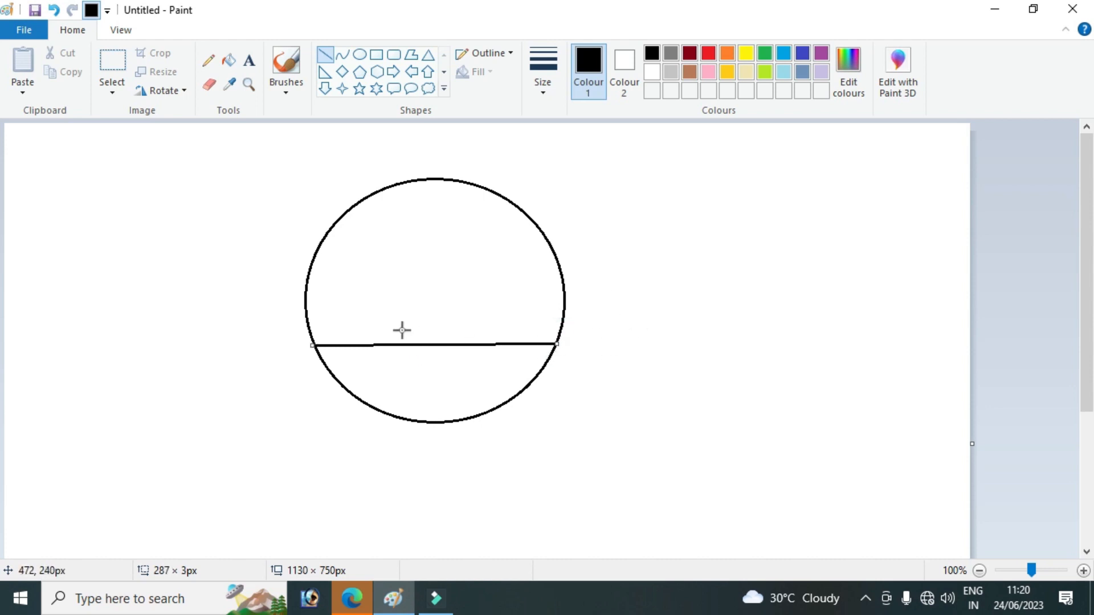
left_click_drag(312, 345, 312, 344)
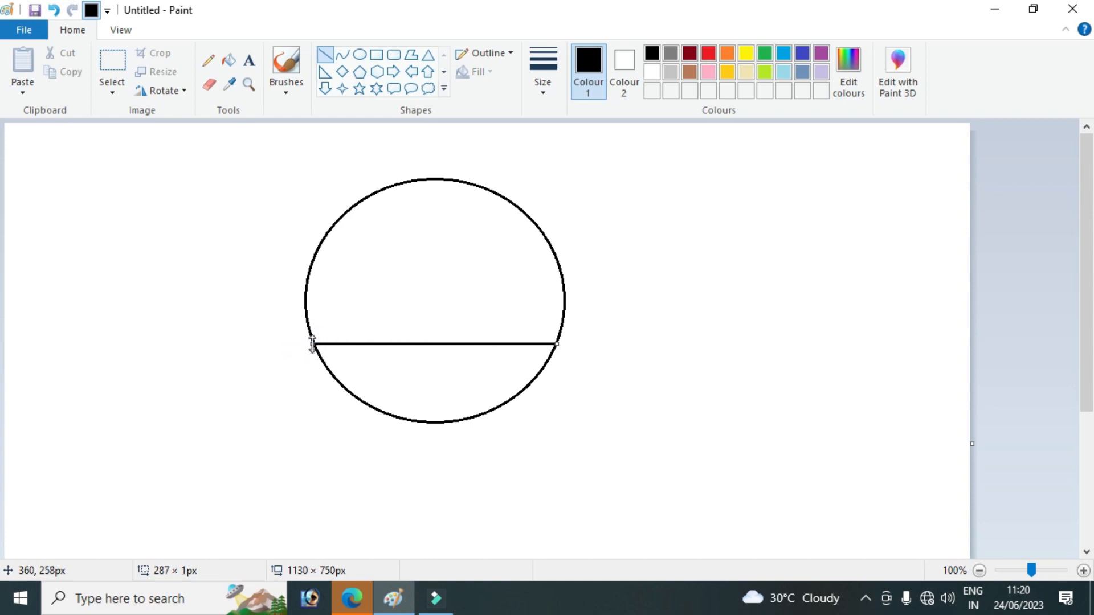
right_click(463, 345)
left_click(418, 341)
left_click_drag(419, 343, 420, 342)
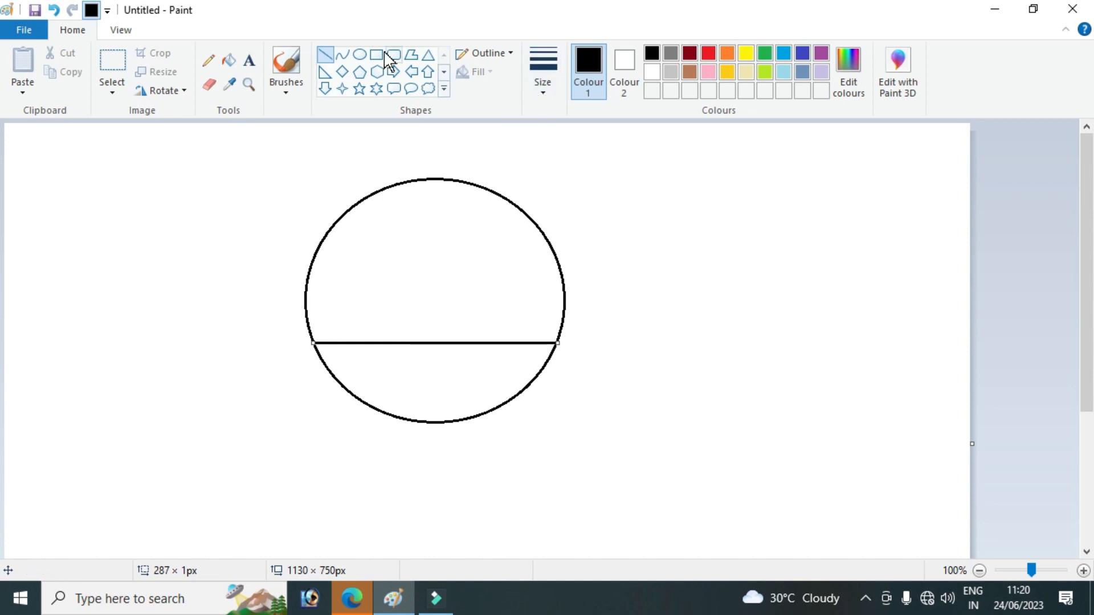
- Add four evenly spaced horizontal lines below the first, about 268, 240, 206 and 167 px long, each spanning the circle
left_click(324, 55)
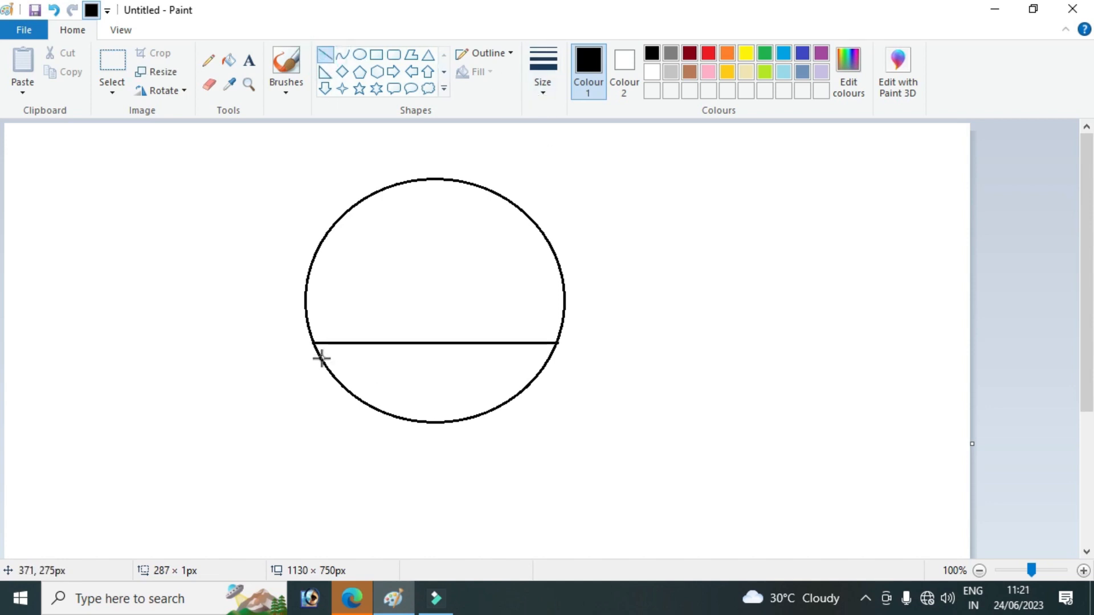
left_click_drag(321, 359, 550, 359)
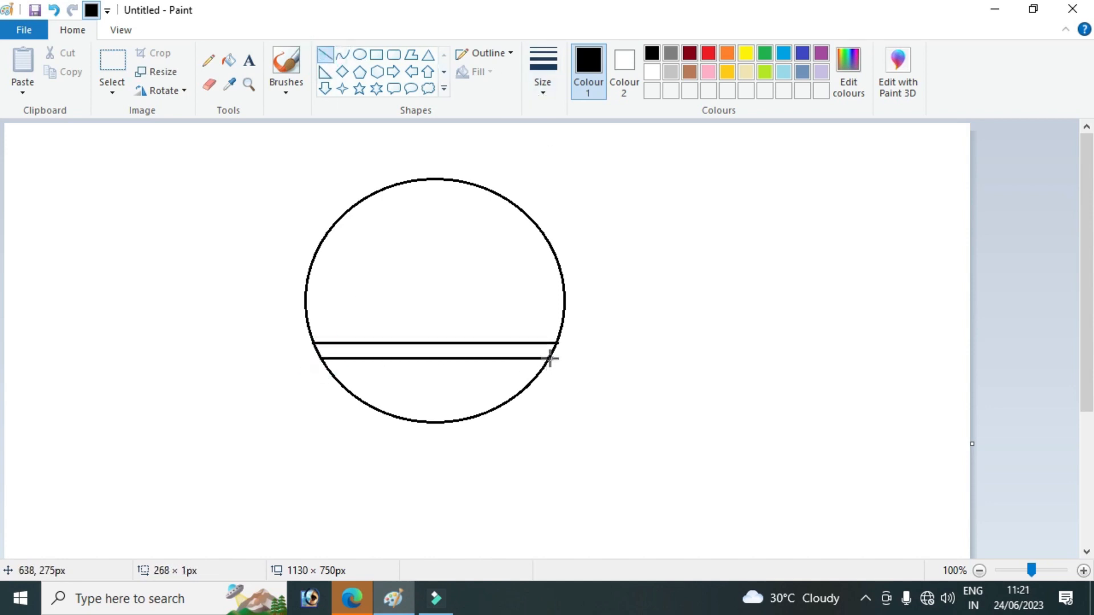
left_click(324, 54)
left_click_drag(332, 373, 538, 374)
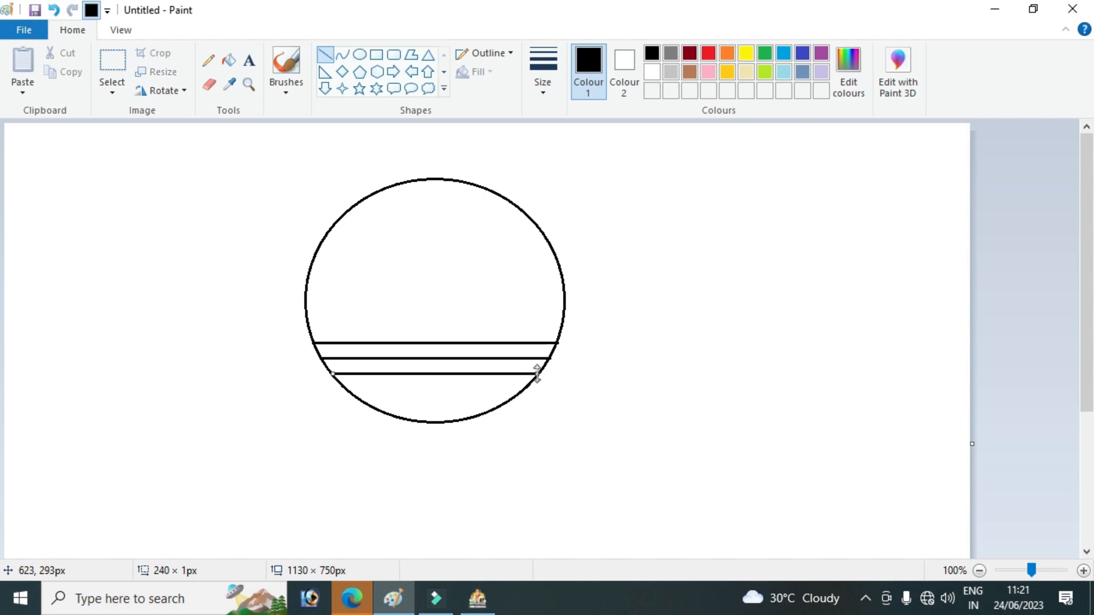
left_click(326, 57)
left_click_drag(347, 391, 523, 389)
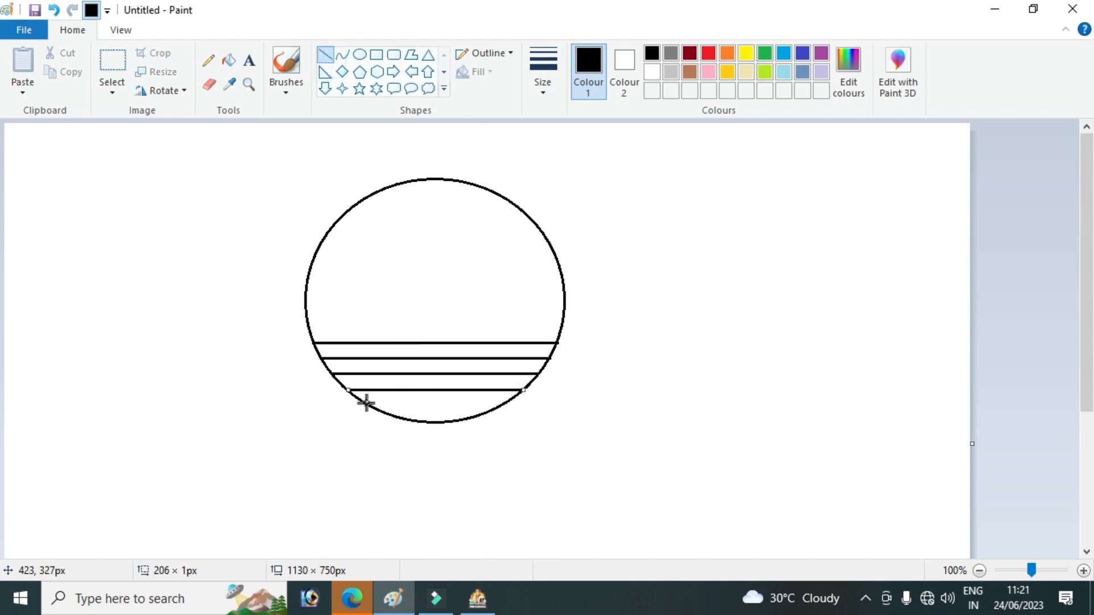
left_click_drag(366, 403, 508, 403)
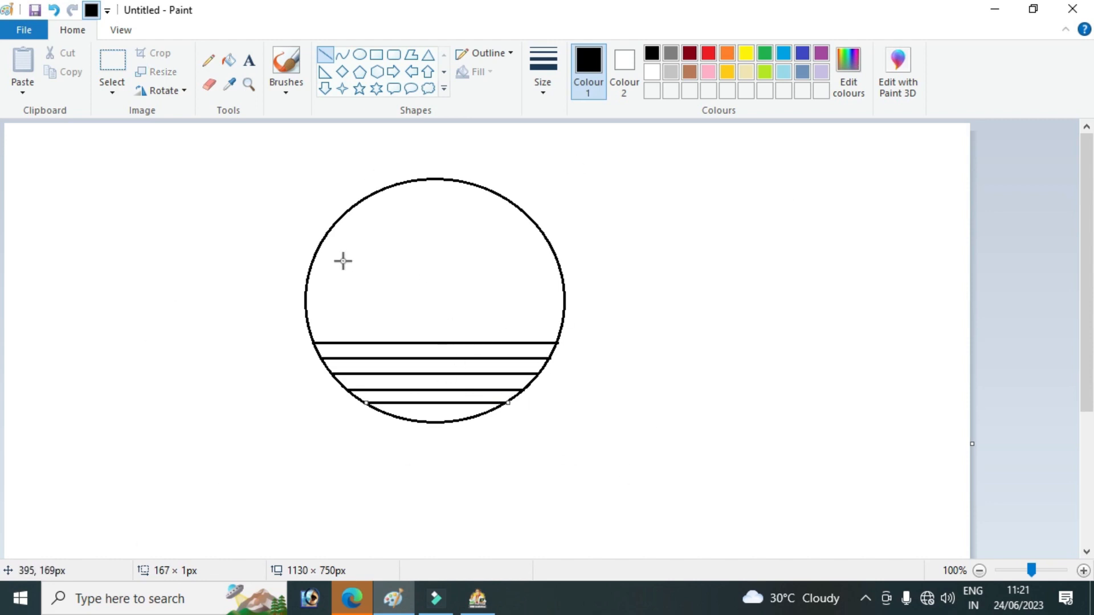
- Draw the first two vertical brick joints, about 20 px tall, at the left end of the uppermost row
left_click(325, 56)
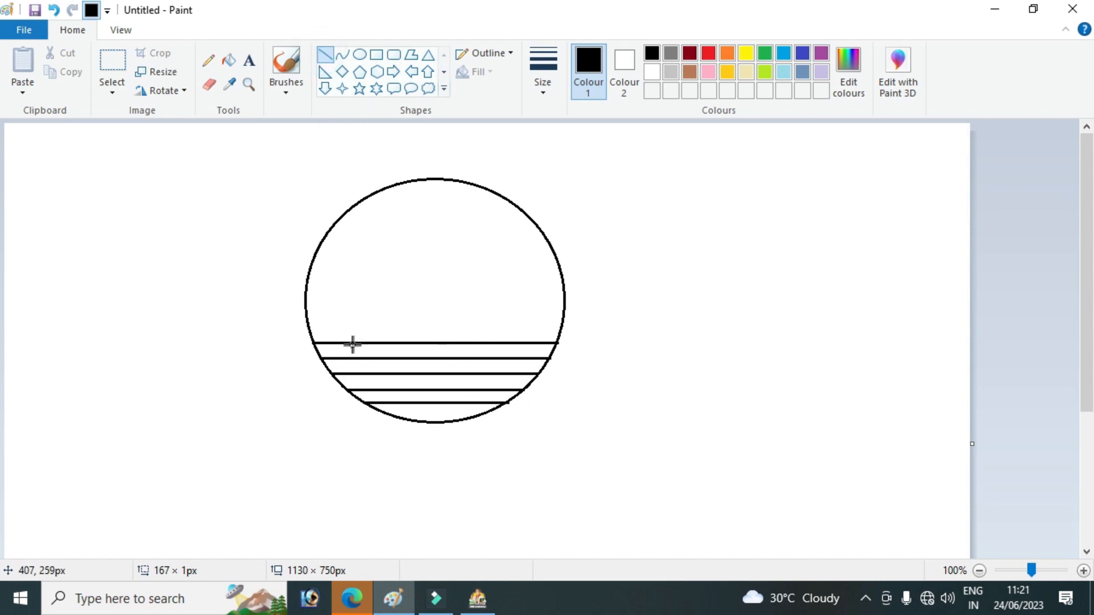
left_click_drag(350, 342, 348, 357)
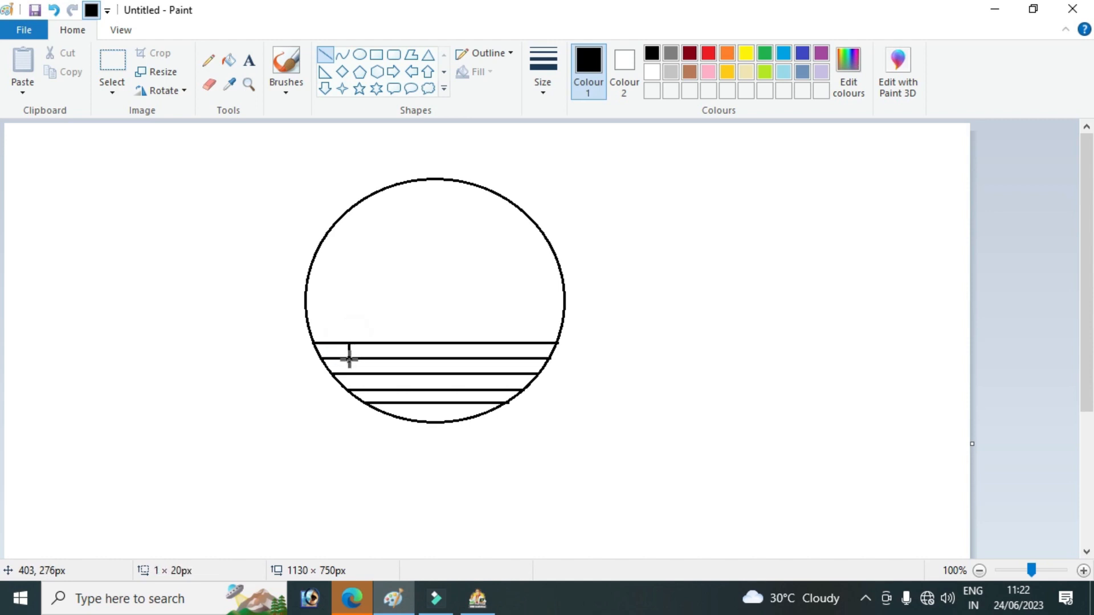
left_click(328, 57)
left_click_drag(380, 342, 380, 350)
left_click(327, 56)
left_click_drag(408, 343, 408, 358)
left_click(331, 60)
mouse_move(442, 343)
left_mouse_down()
mouse_move(442, 361)
mouse_move(410, 353)
mouse_move(471, 359)
left_mouse_up()
left_click(454, 347)
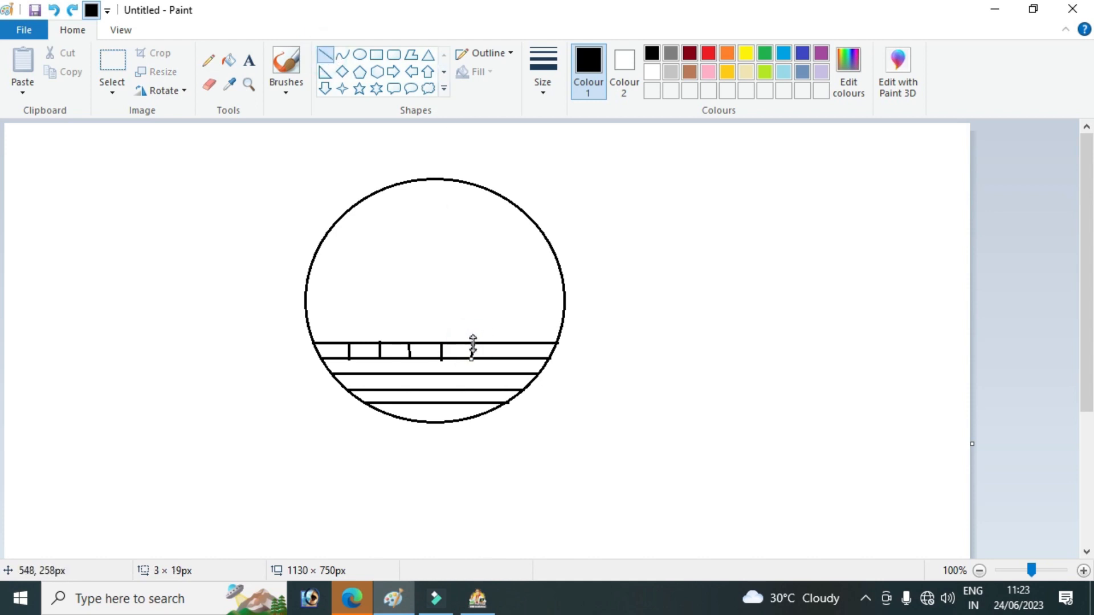
key("ctrl+z")
key("ctrl+z")
key("ctrl+z")
- Draw five more evenly spaced vertical joints in the uppermost brick row and erase the ends overshooting its lower line
left_click_drag(410, 344, 409, 360)
mouse_move(437, 343)
left_mouse_down()
mouse_move(437, 359)
mouse_move(521, 353)
left_mouse_up()
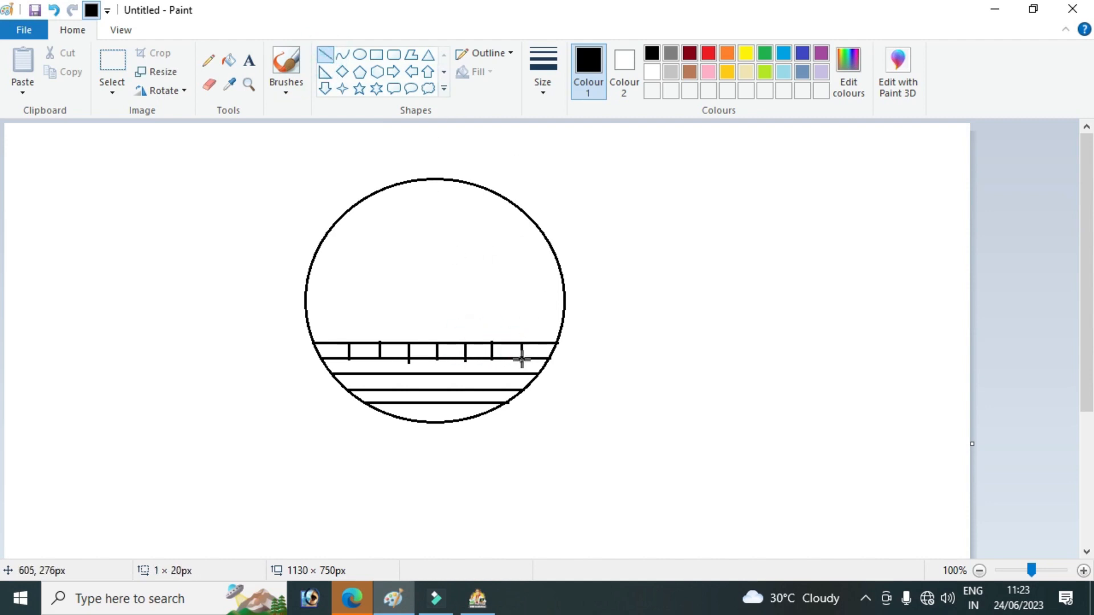
left_click(209, 84)
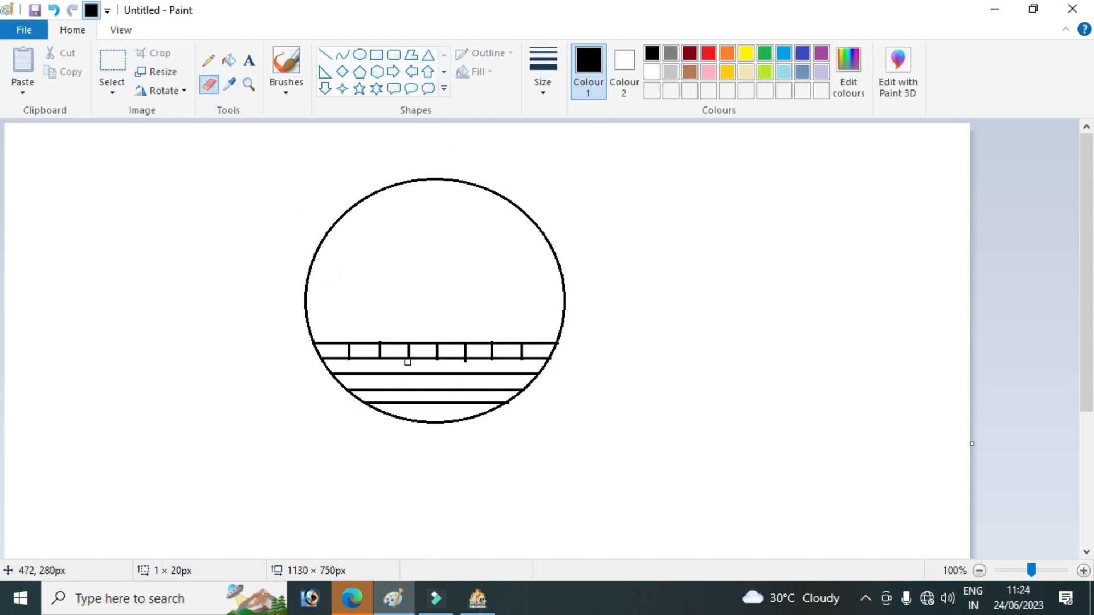
left_click(407, 362)
- Draw six staggered vertical joints in each of the second and third brick rows, and erase the overshooting ends
left_click(325, 55)
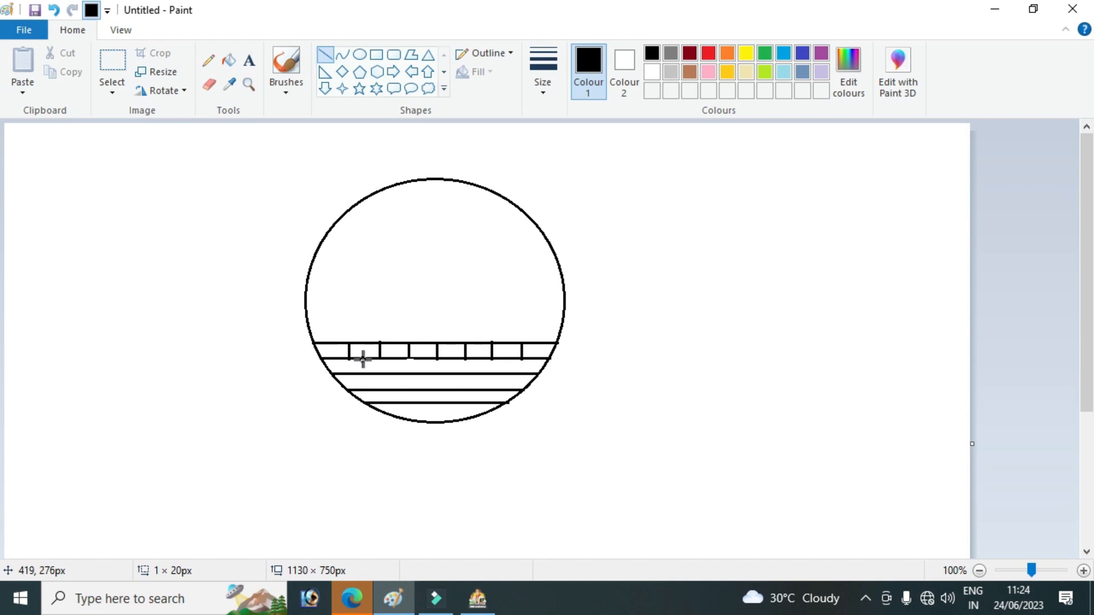
mouse_move(363, 358)
left_mouse_down()
mouse_move(363, 374)
mouse_move(505, 376)
left_mouse_up()
left_click(327, 57)
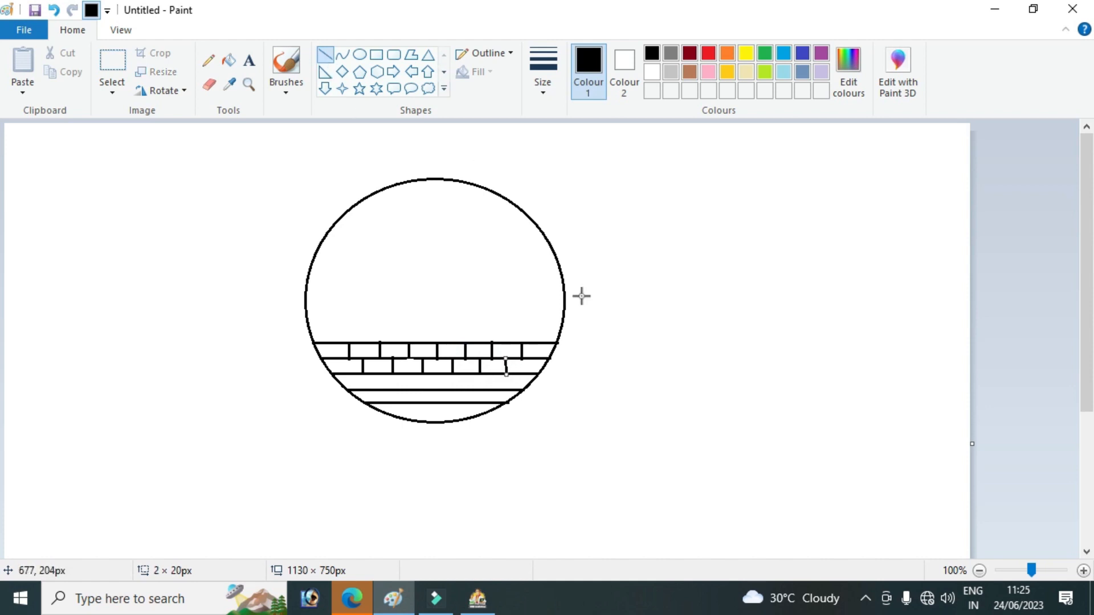
mouse_move(375, 374)
left_mouse_down()
mouse_move(375, 390)
mouse_move(433, 378)
mouse_move(433, 390)
mouse_move(466, 381)
mouse_move(466, 391)
mouse_move(517, 392)
left_mouse_up()
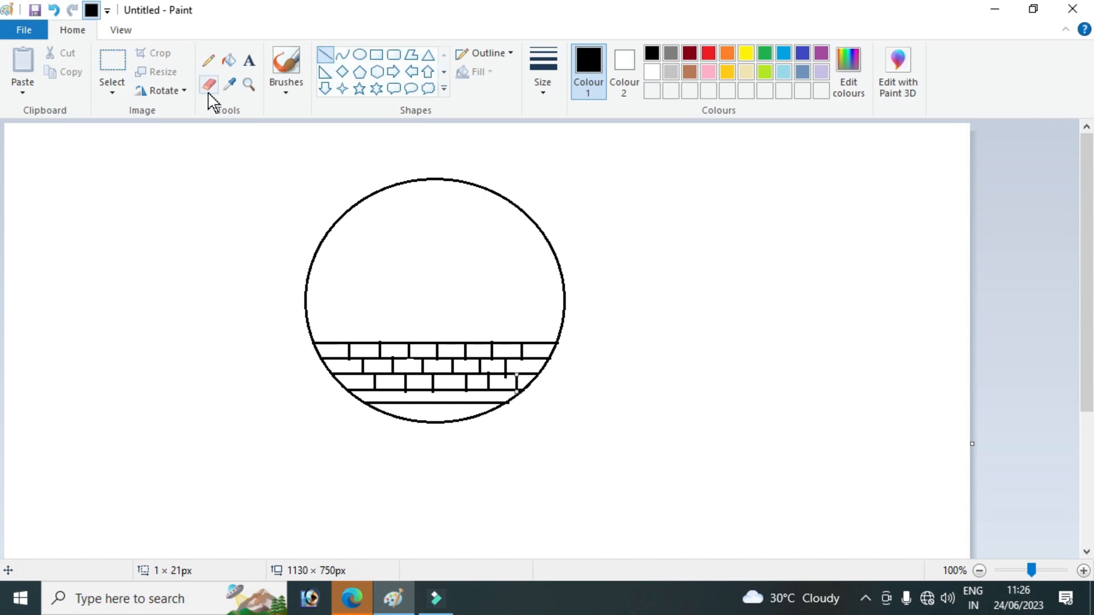
left_click(209, 84)
- Draw four staggered vertical joints in the fourth brick row and three in the lowest row, reaching the circle's outline
left_click(325, 54)
mouse_move(387, 389)
left_mouse_down()
mouse_move(386, 408)
mouse_move(388, 391)
mouse_move(384, 403)
mouse_move(416, 403)
left_mouse_up()
key("ctrl+z")
mouse_move(446, 390)
left_mouse_down()
mouse_move(446, 404)
mouse_move(475, 407)
left_mouse_up()
left_click(325, 54)
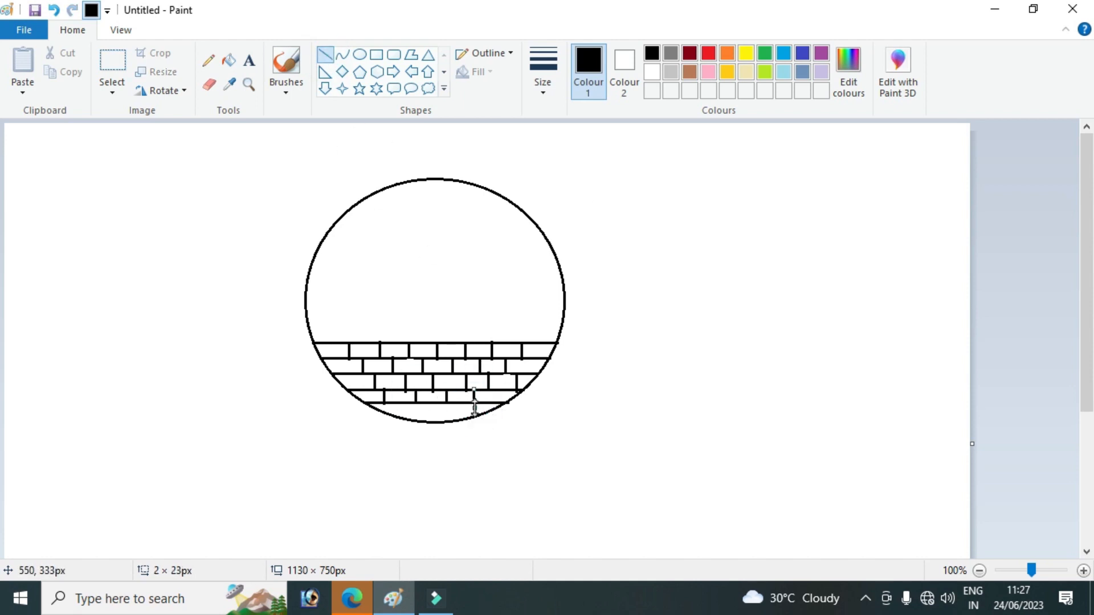
mouse_move(401, 403)
left_mouse_down()
mouse_move(401, 419)
mouse_move(456, 418)
left_mouse_up()
left_click(325, 54)
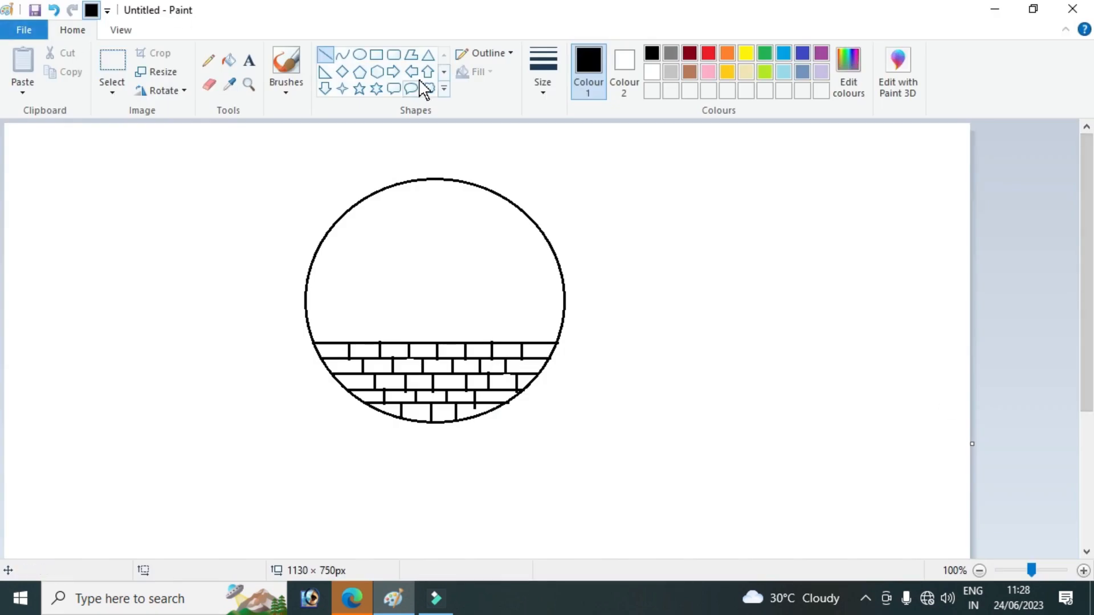
- Above the bricks, draw a house base line about 133 px long and a square front wall about 50 px high on its left end
left_click(323, 53)
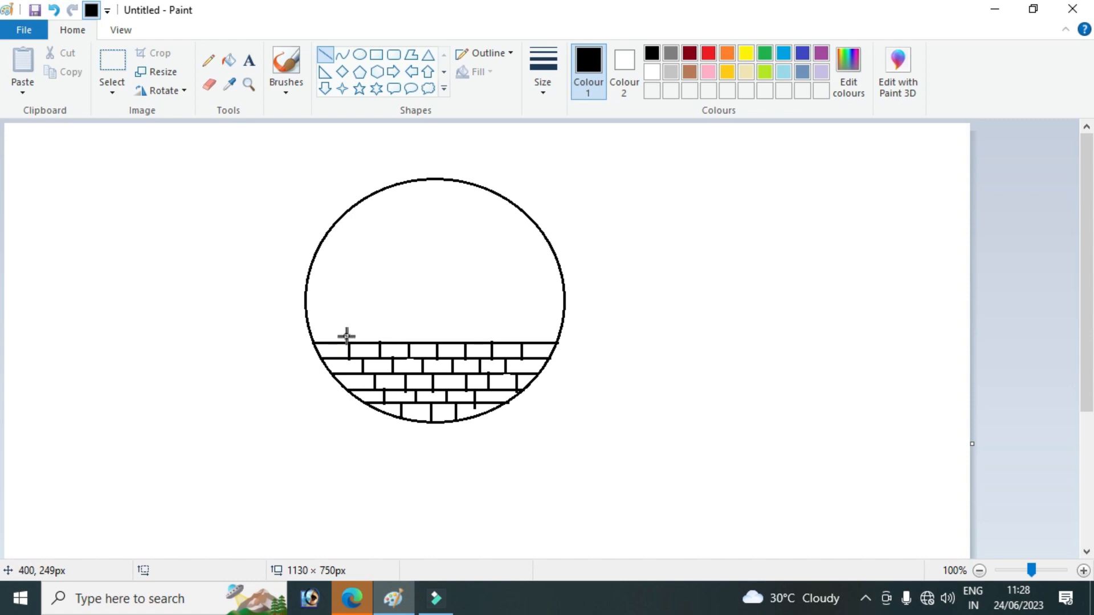
left_click_drag(341, 313, 455, 314)
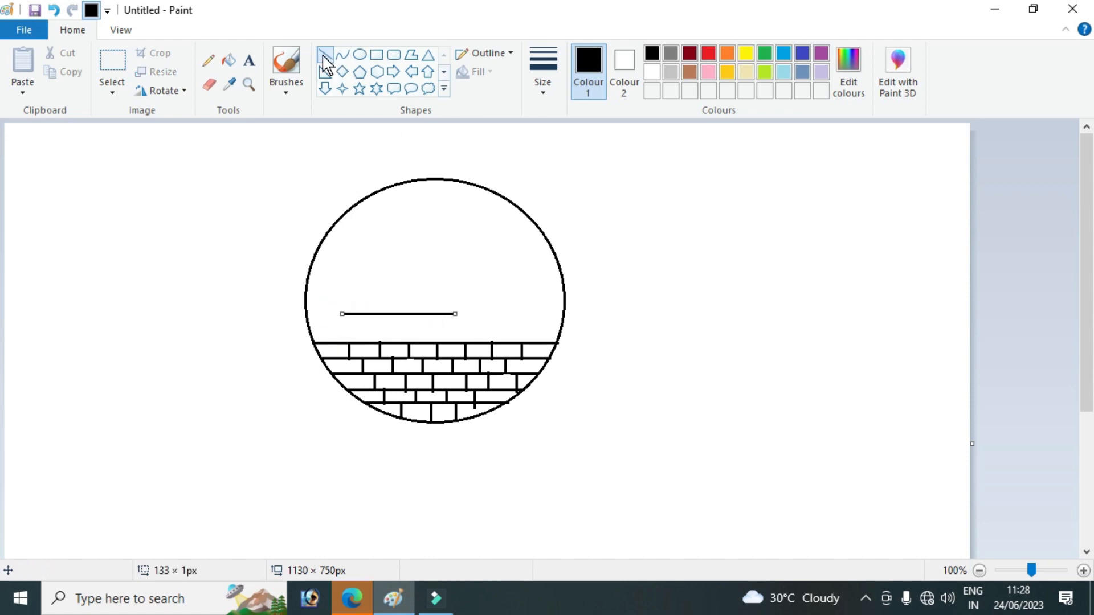
left_click_drag(343, 272, 343, 314)
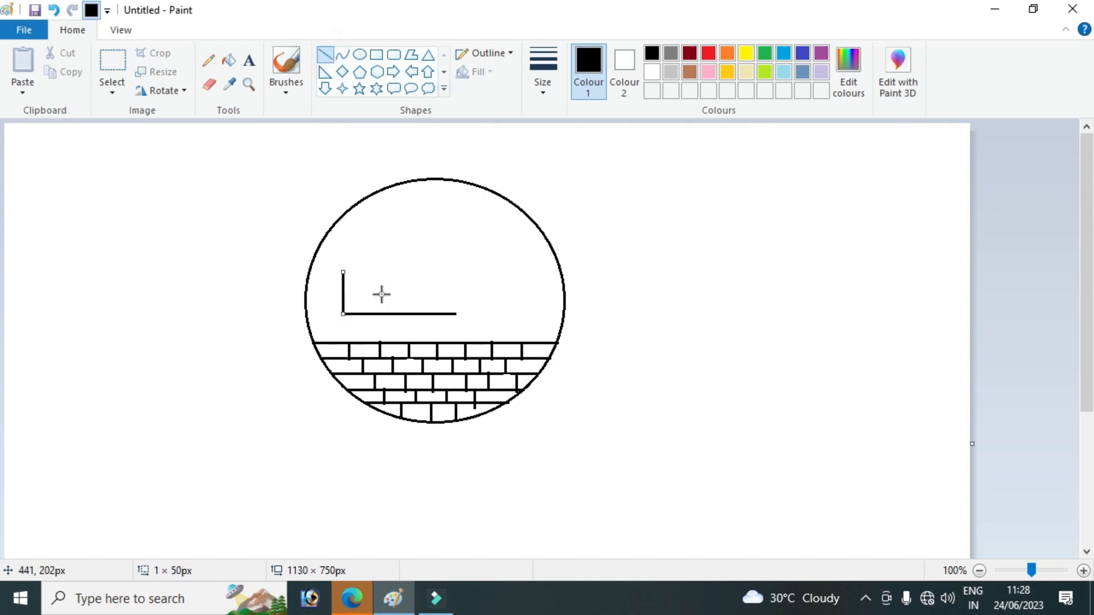
left_click_drag(383, 268, 383, 314)
mouse_move(343, 271)
left_mouse_down()
mouse_move(363, 252)
mouse_move(391, 265)
mouse_move(384, 271)
left_mouse_up()
left_click(327, 54)
key("ctrl+z")
left_click(324, 72)
key("ctrl+z")
- Draw a triangular gable about 49 × 38 px on top of the house's square front wall
left_click(428, 55)
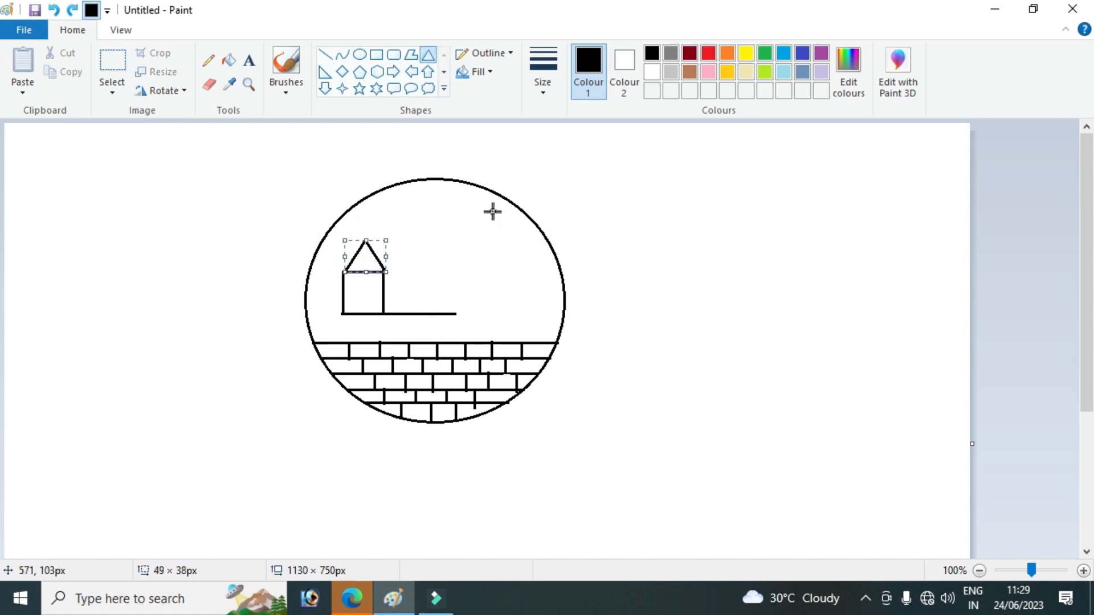
left_click(750, 392)
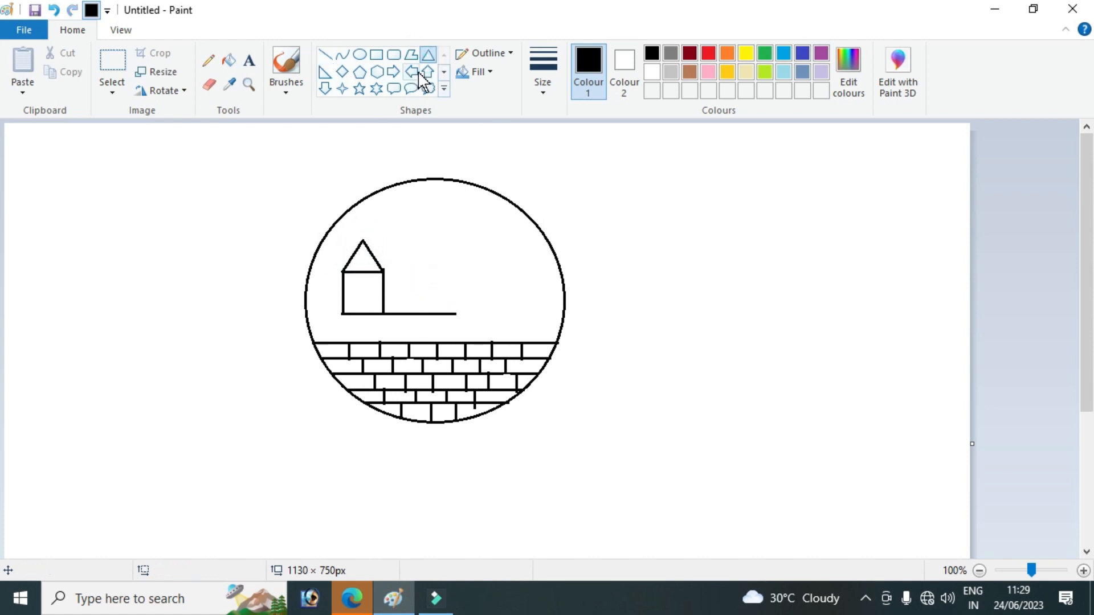
- Complete the house's side wall with a top line from the front wall and a right edge about 51 px high
left_click(376, 54)
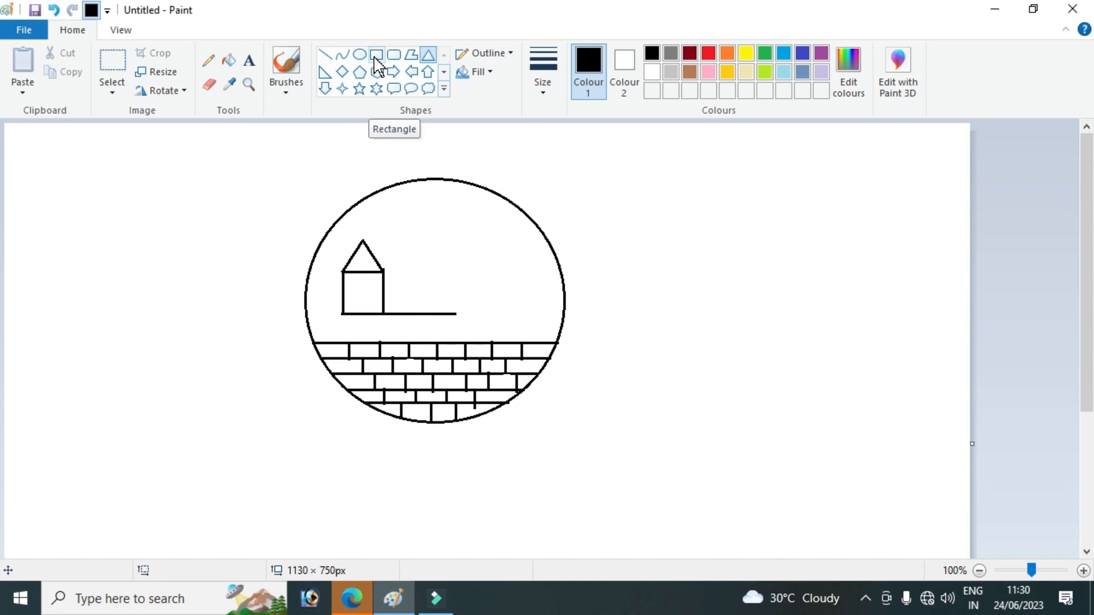
left_click(326, 55)
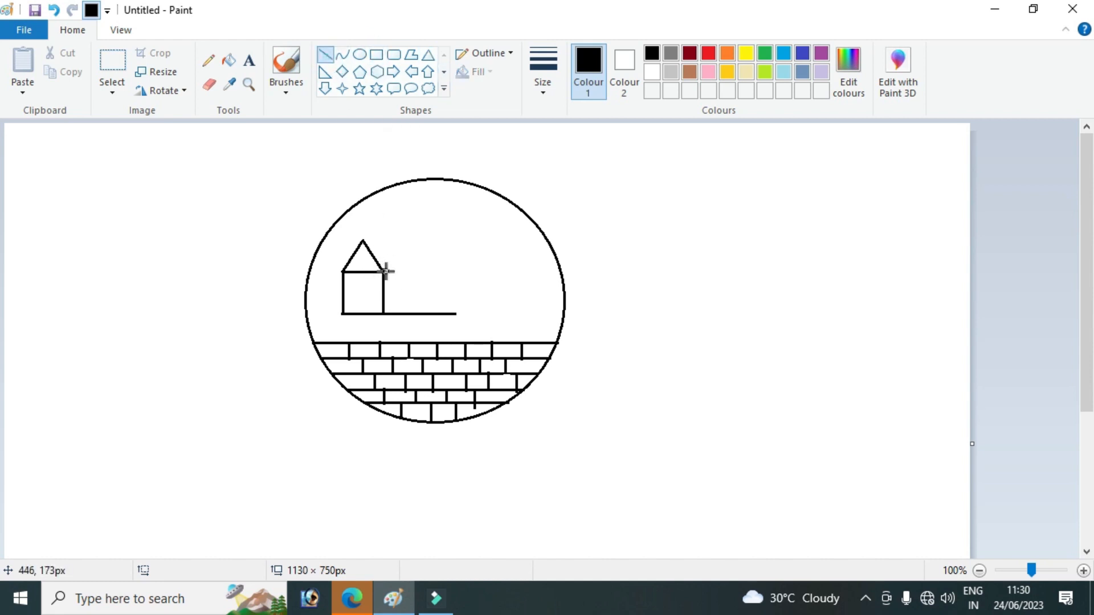
mouse_move(384, 272)
left_mouse_down()
mouse_move(454, 272)
mouse_move(457, 313)
left_mouse_up()
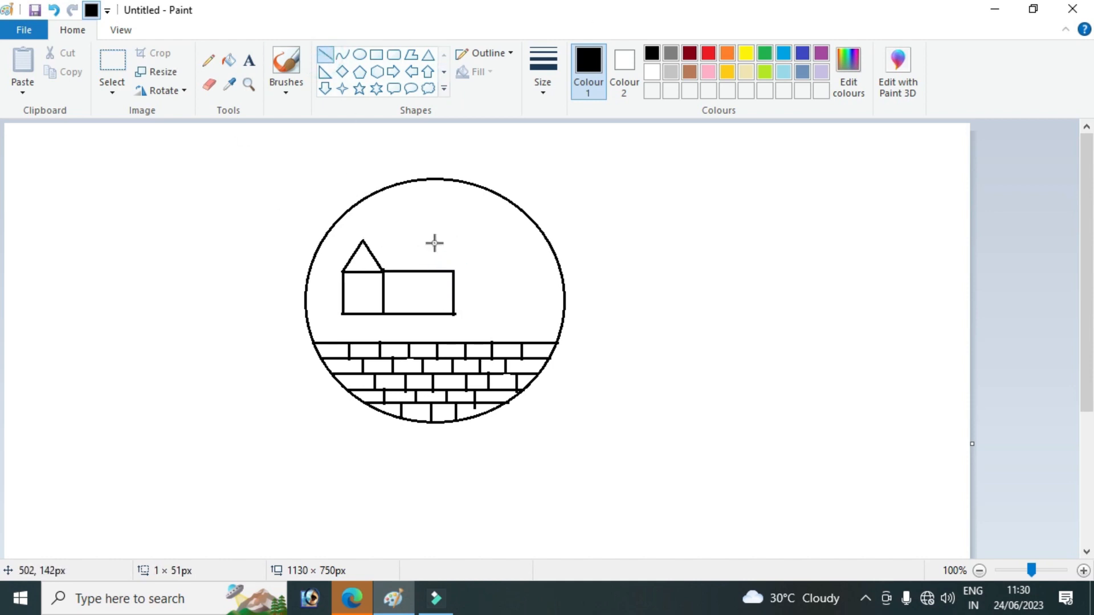
- Draw the side roof with a sloped right edge and a ridge line about 91 px long, and erase the overshooting corner ends
left_click_drag(433, 232, 453, 269)
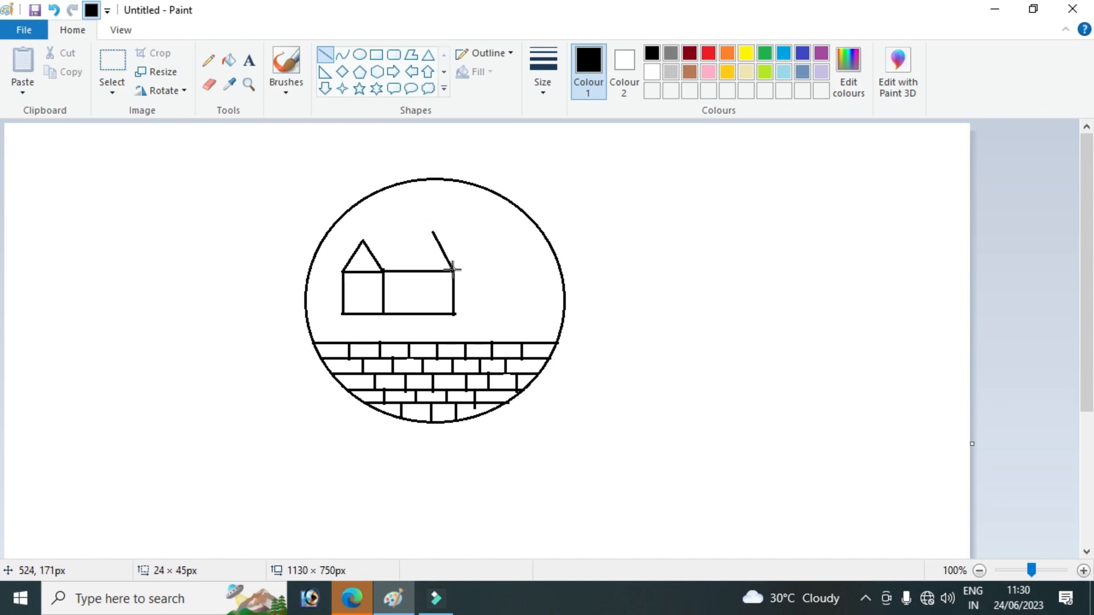
left_click(324, 54)
left_click_drag(361, 240, 442, 237)
left_click(210, 86)
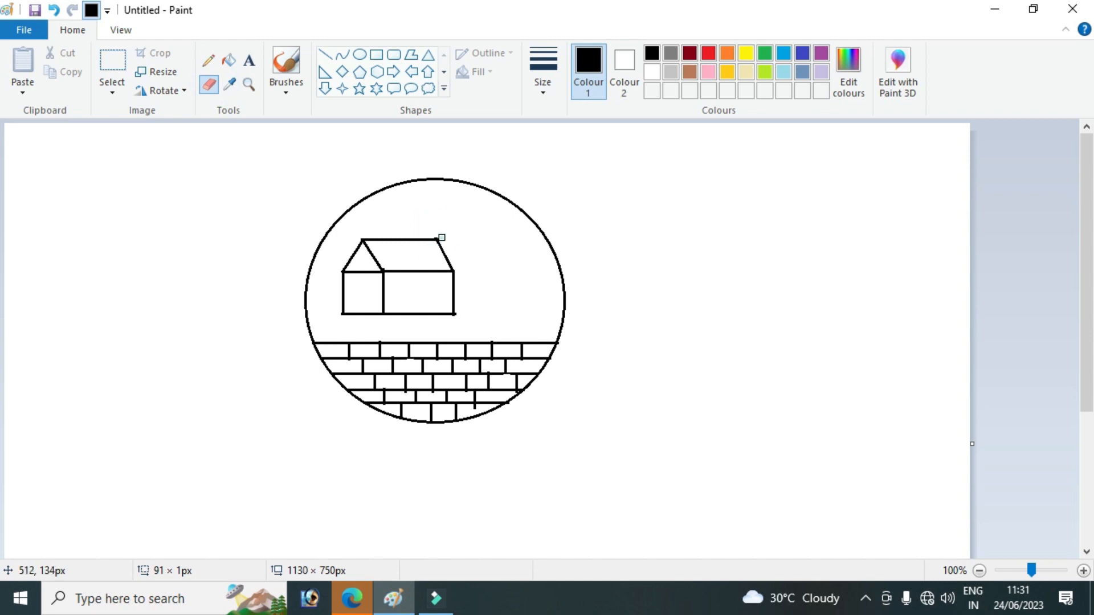
left_click(457, 313)
- Add short outward diagonal lines, about 9 × 9 px and 11 × 8 px, at the house's lower left and right corners
left_click(325, 54)
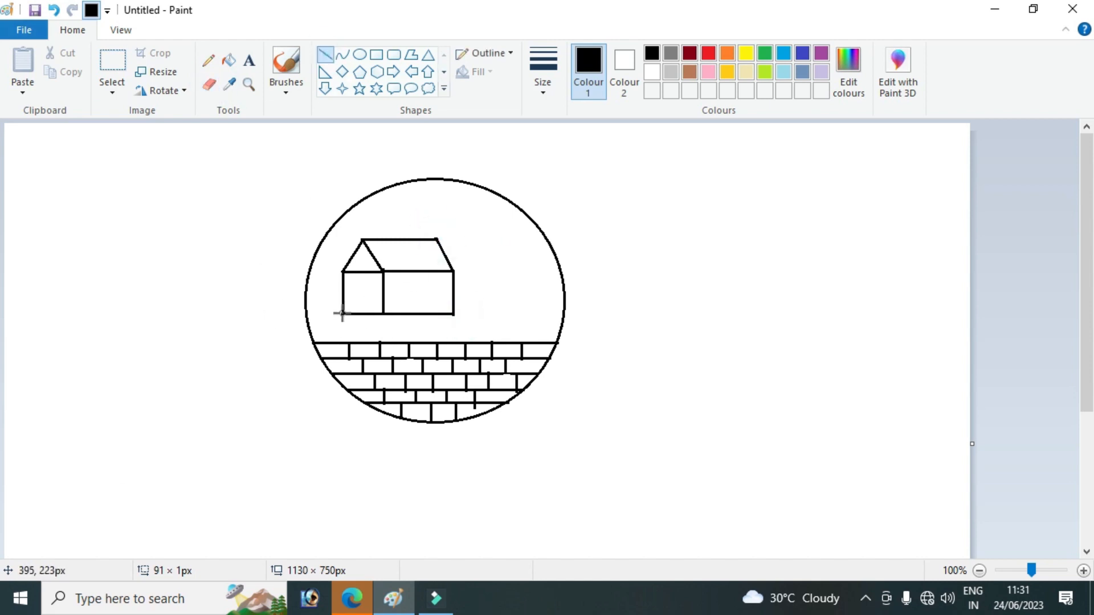
left_click_drag(342, 313, 335, 320)
left_click(325, 54)
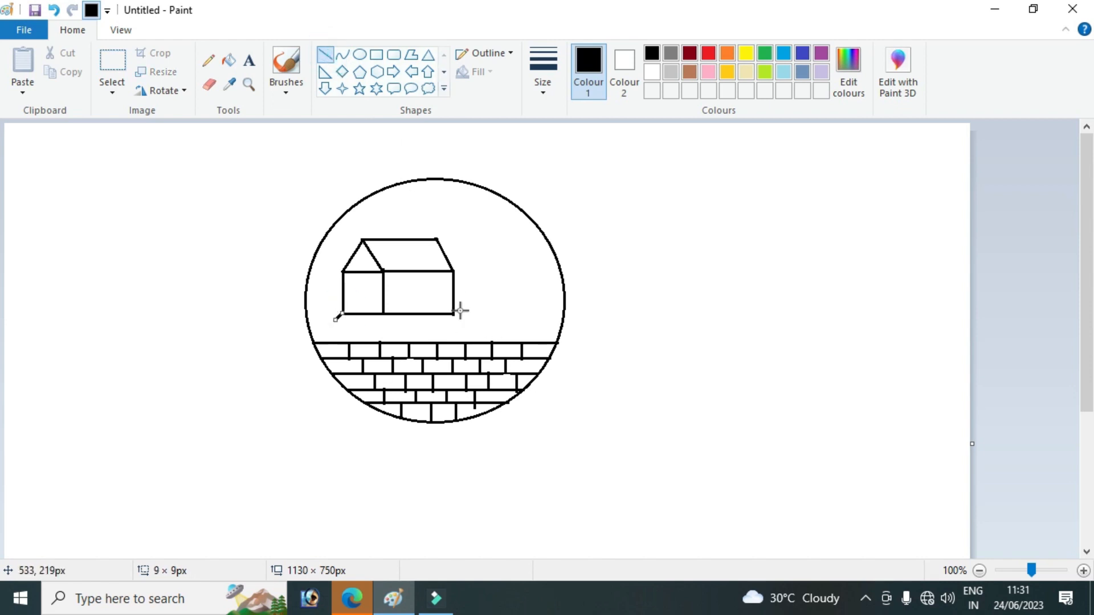
left_click_drag(453, 314, 462, 320)
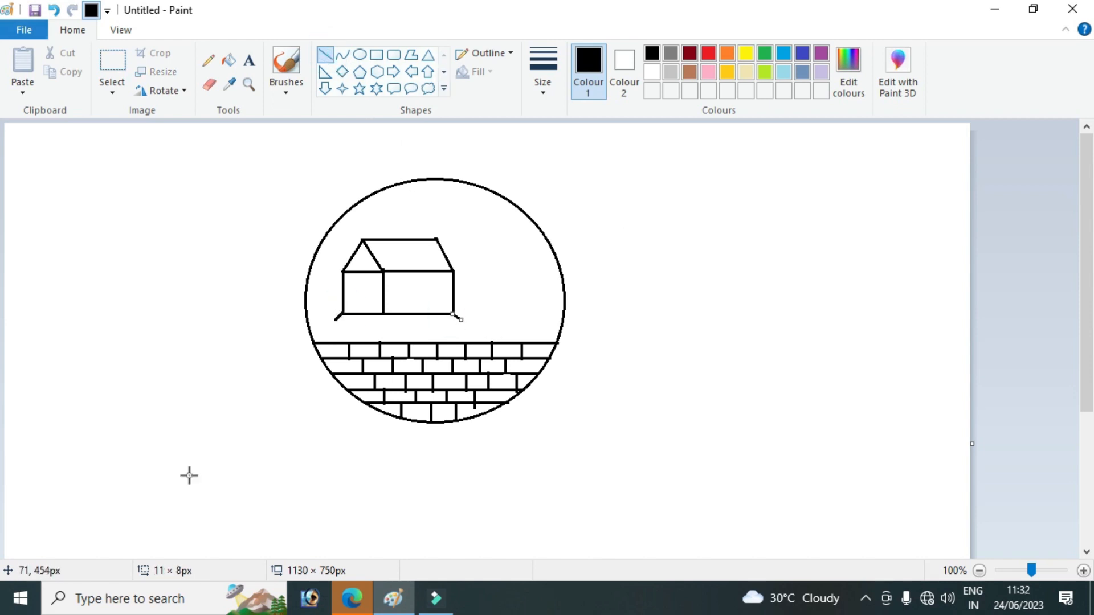
- Close the house's base with a line joining the two corner diagonals, and draw a wavy black hedge outline from the house's right wall to the circle
left_click(326, 54)
left_click_drag(336, 320, 462, 320)
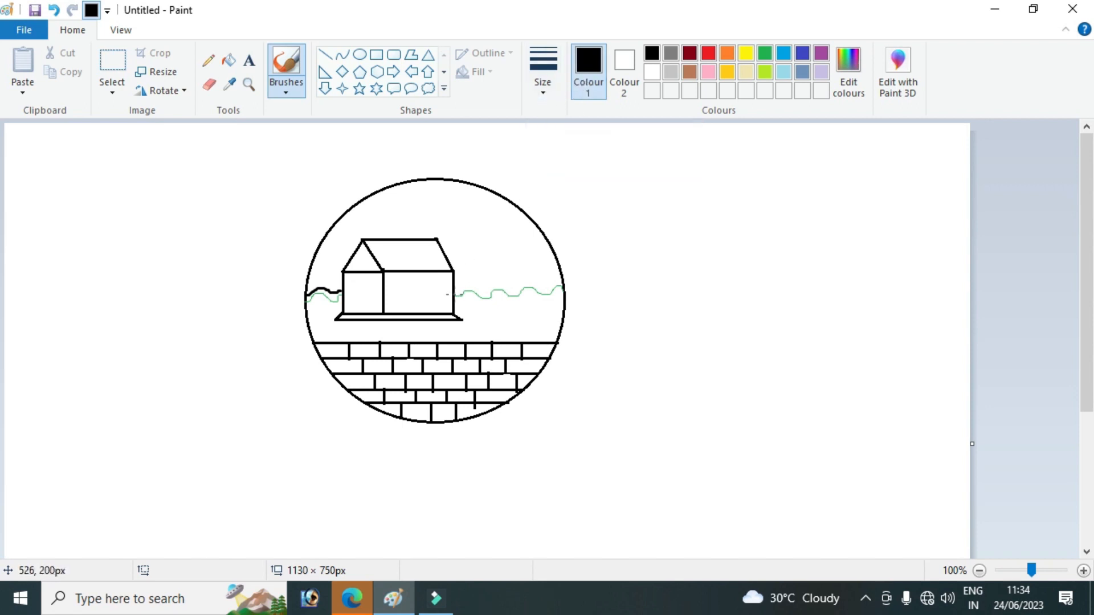
left_click_drag(454, 291, 463, 284)
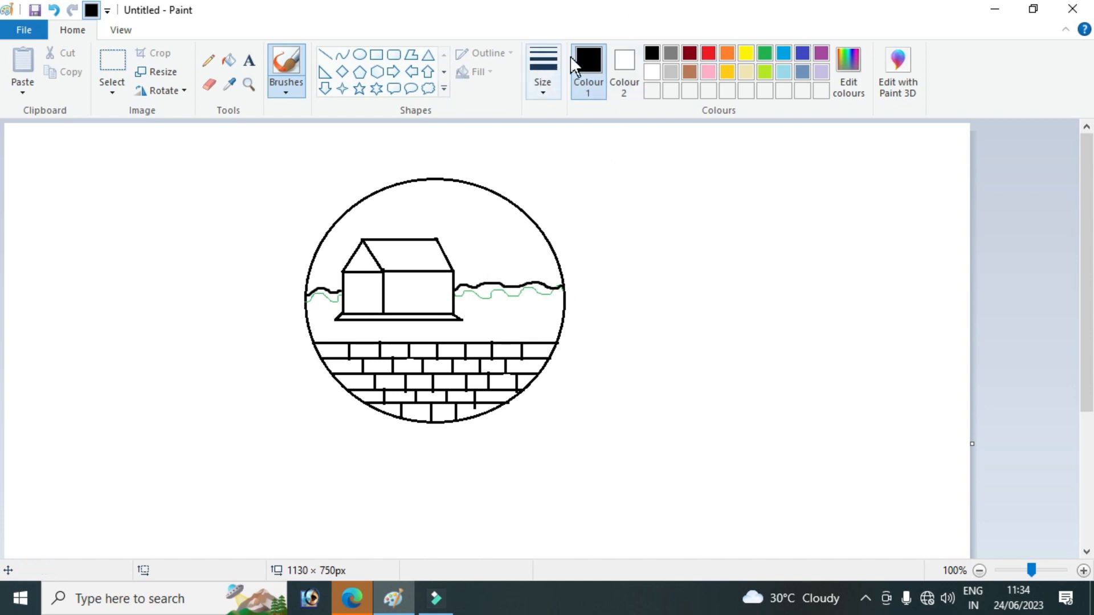
- Fill the ground between the wavy hedge outline and the brick wall with green, including the small white gaps, and set the drawing colour to black
left_click(228, 61)
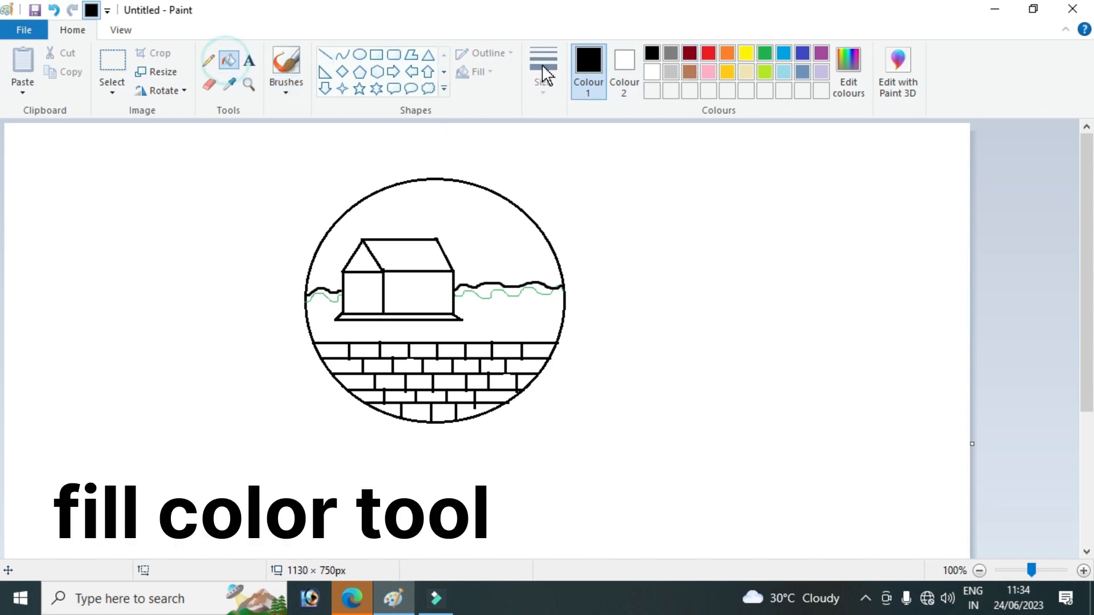
left_click(764, 50)
left_click(505, 311)
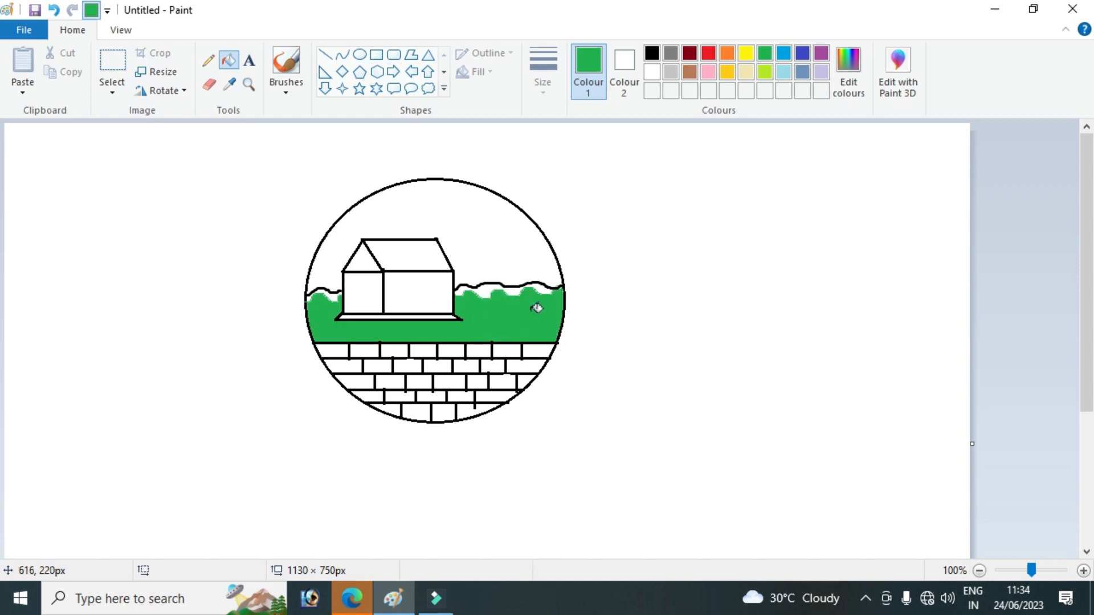
left_click(489, 294)
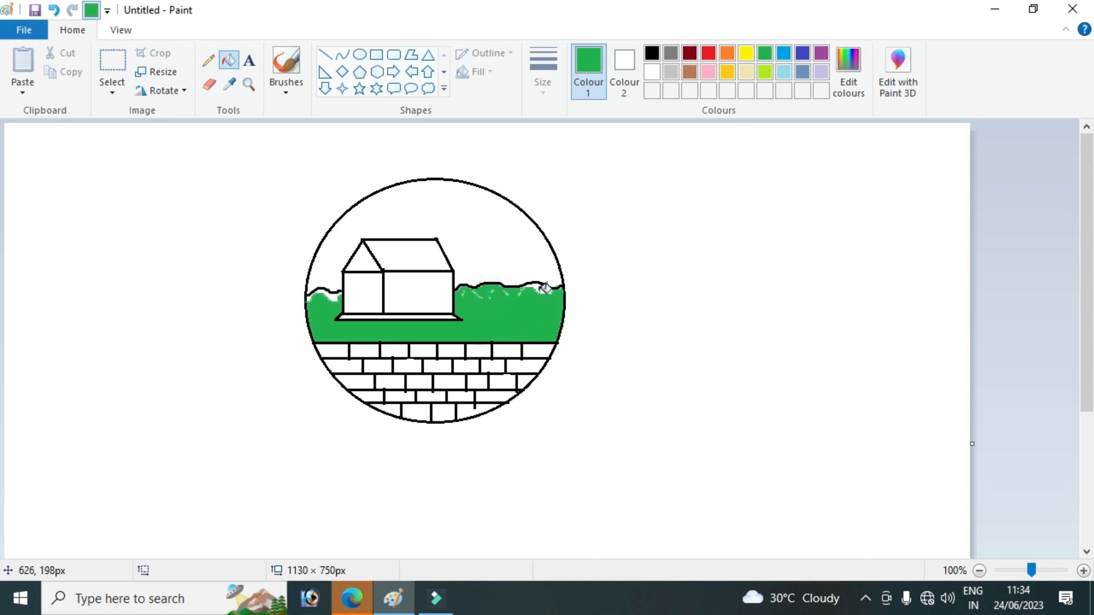
left_click(545, 288)
left_click(503, 294)
left_click(482, 295)
left_click(336, 294)
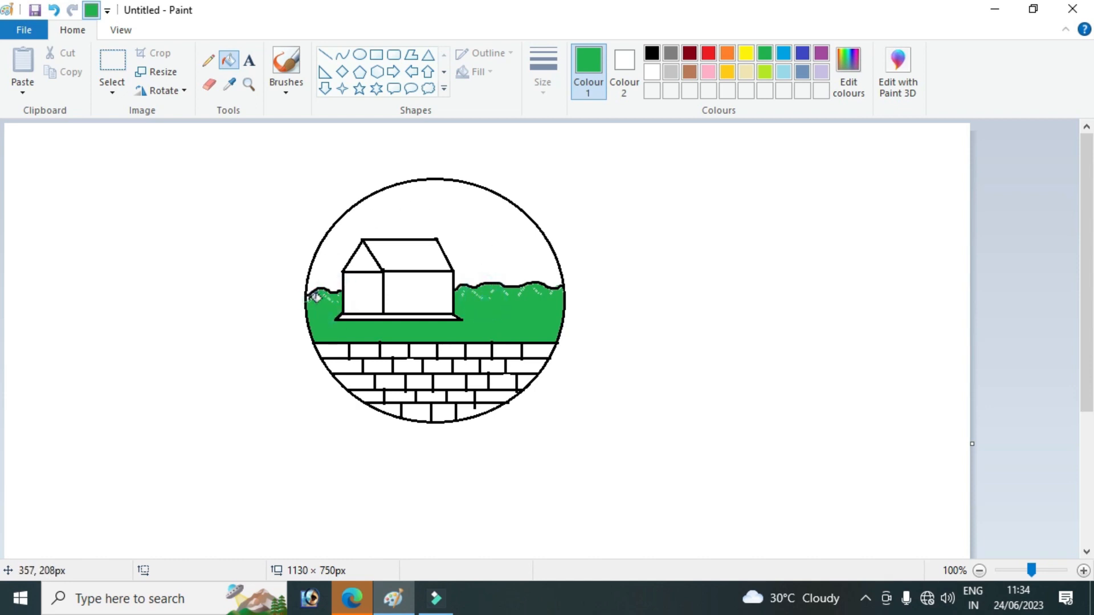
left_click(313, 297)
left_click(318, 291)
left_click(652, 53)
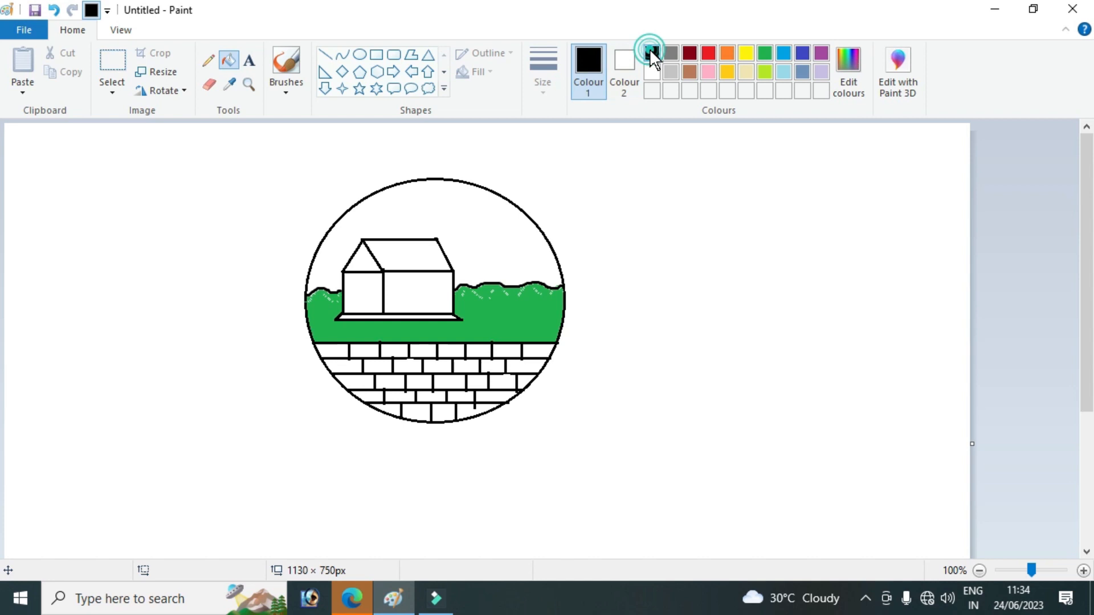
left_click(545, 90)
left_click(325, 54)
left_click(543, 86)
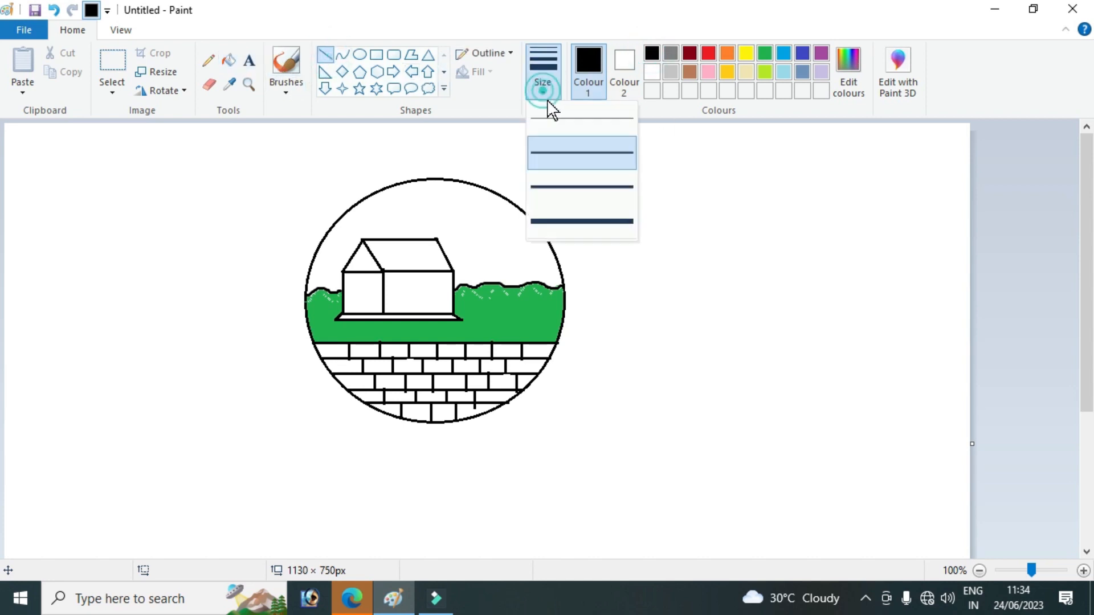
left_click(557, 146)
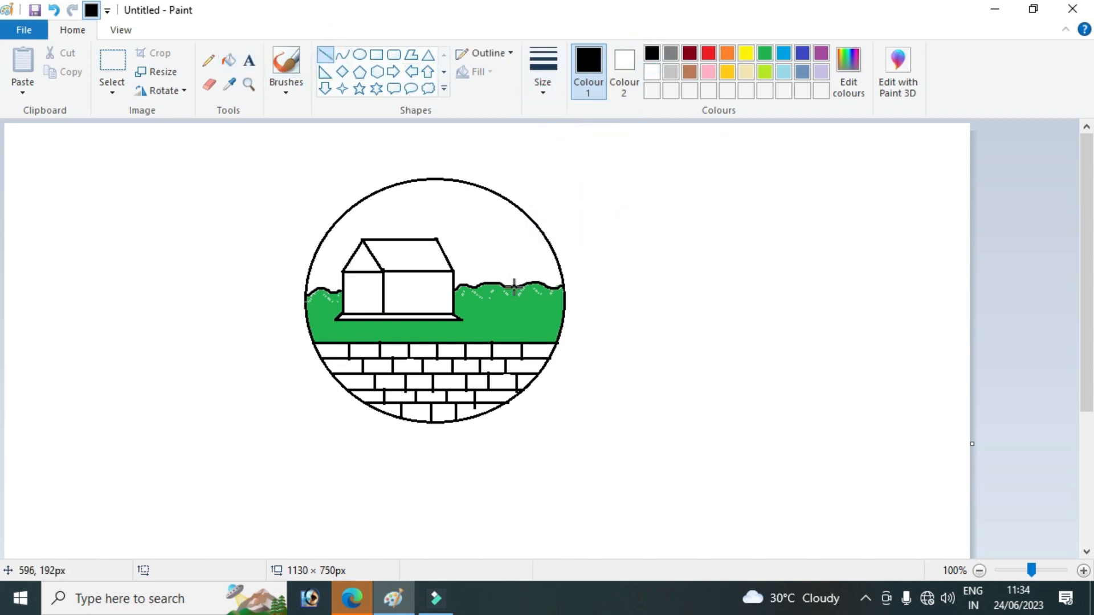
mouse_move(517, 286)
left_mouse_down()
mouse_move(513, 254)
mouse_move(493, 237)
mouse_move(510, 272)
left_mouse_up()
key("ctrl+z")
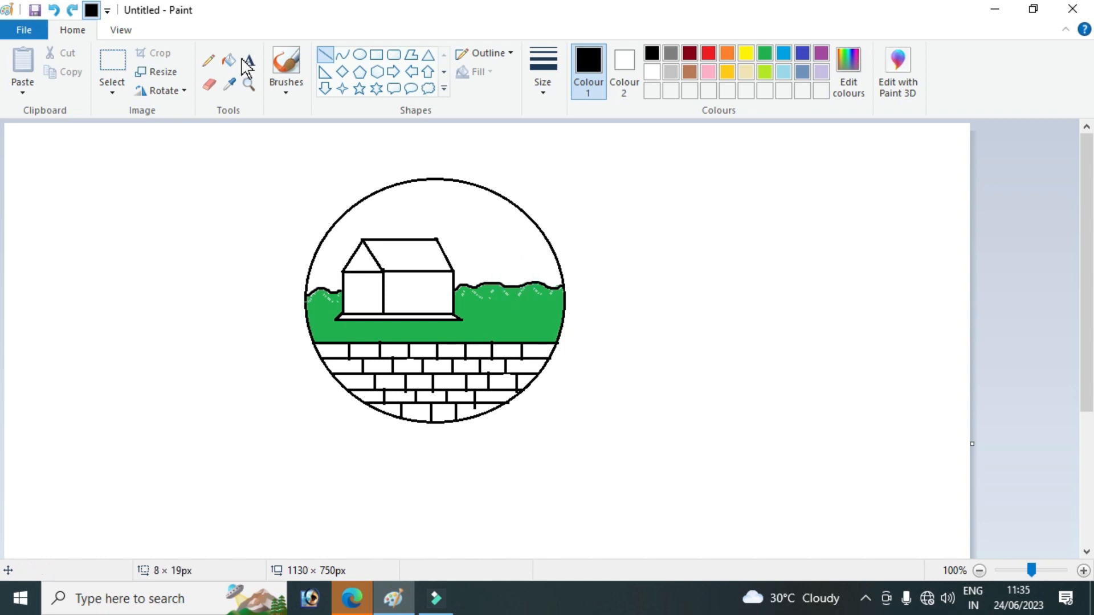
- Draw a curved, forked tree trunk in black with the brush, rising from the hedge to the right of the house
left_click(286, 92)
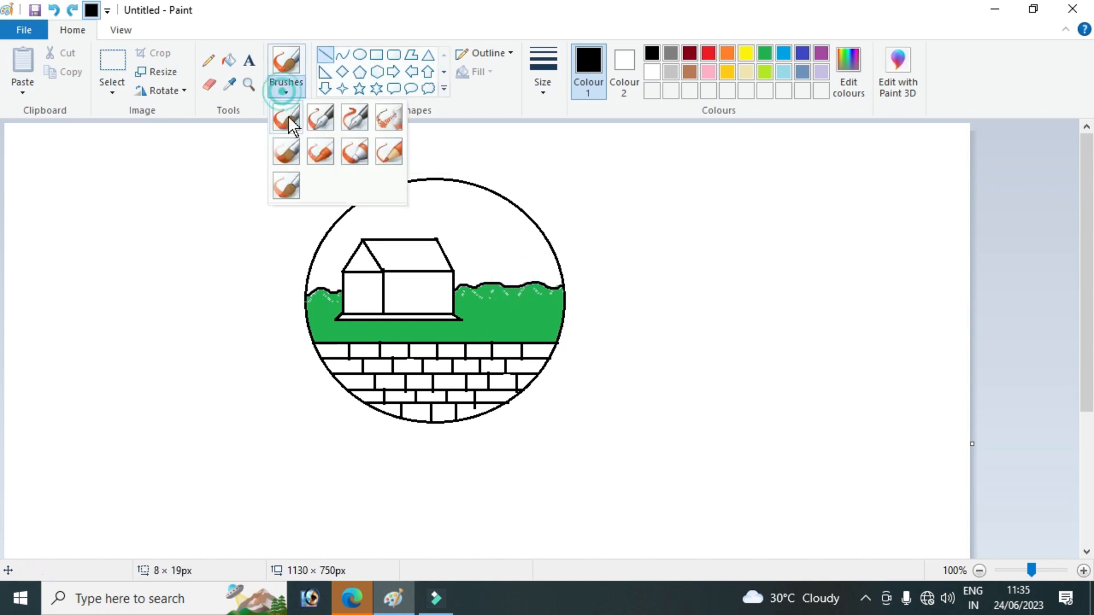
left_click(289, 115)
left_click_drag(520, 286, 520, 268)
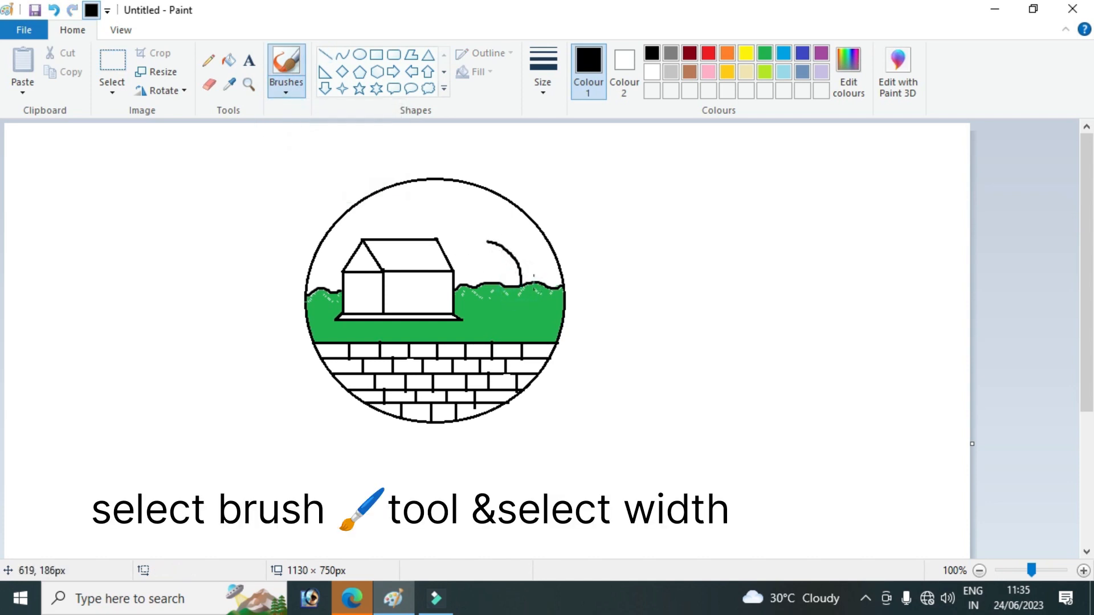
left_click_drag(526, 260, 507, 221)
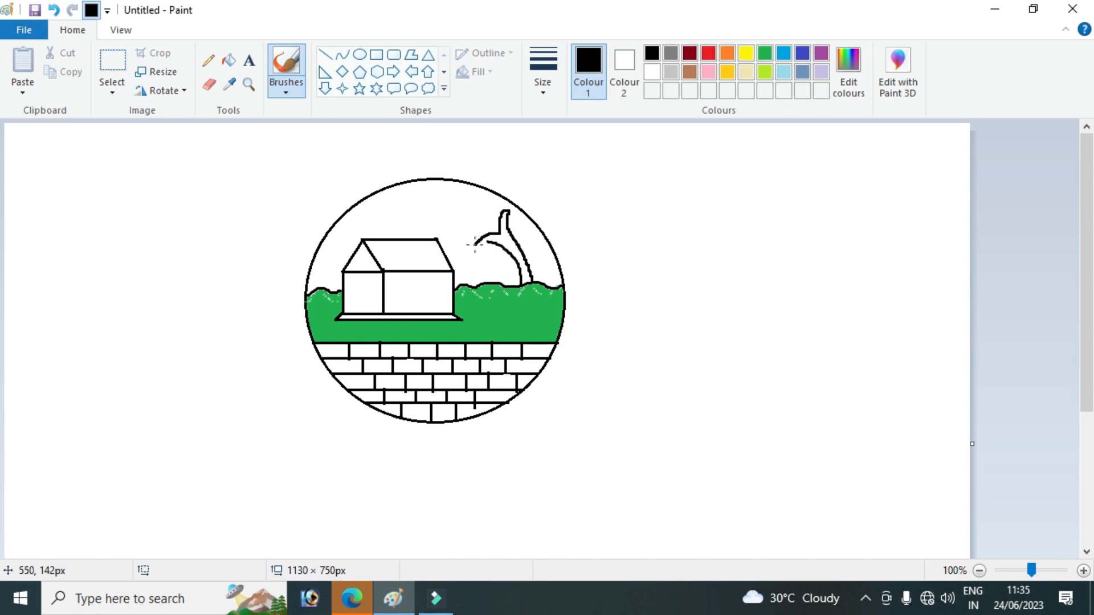
- Outline the tree's foliage with a thin scalloped black line from the trunk's left branch around to its upper tip
left_click_drag(474, 245, 457, 230)
key("ctrl+z")
left_click(506, 206)
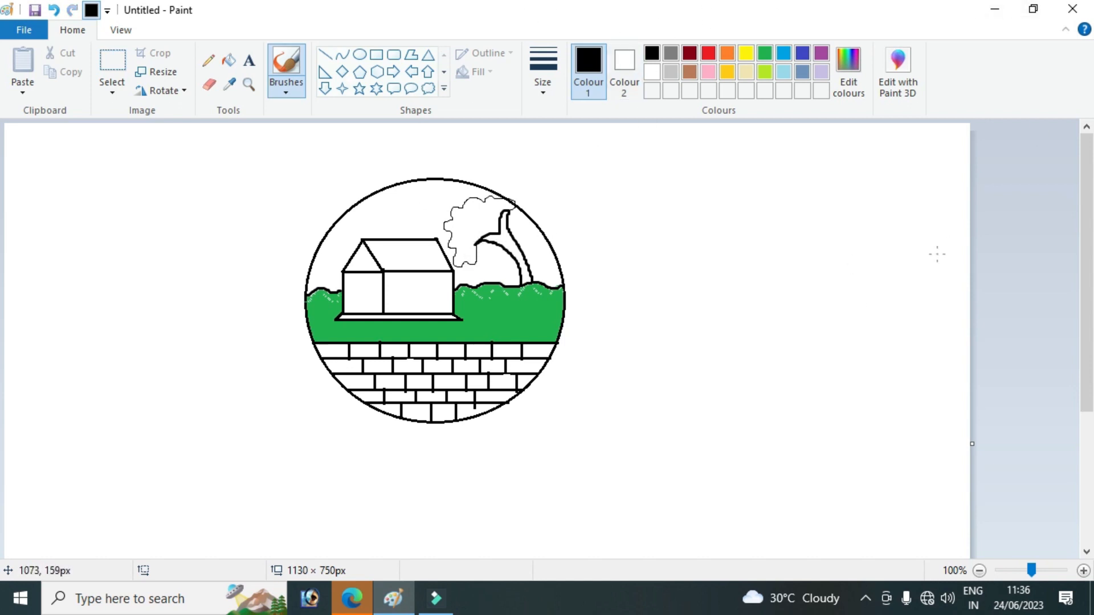
- Fill the tree's foliage with green and its trunk with brown
left_click(764, 53)
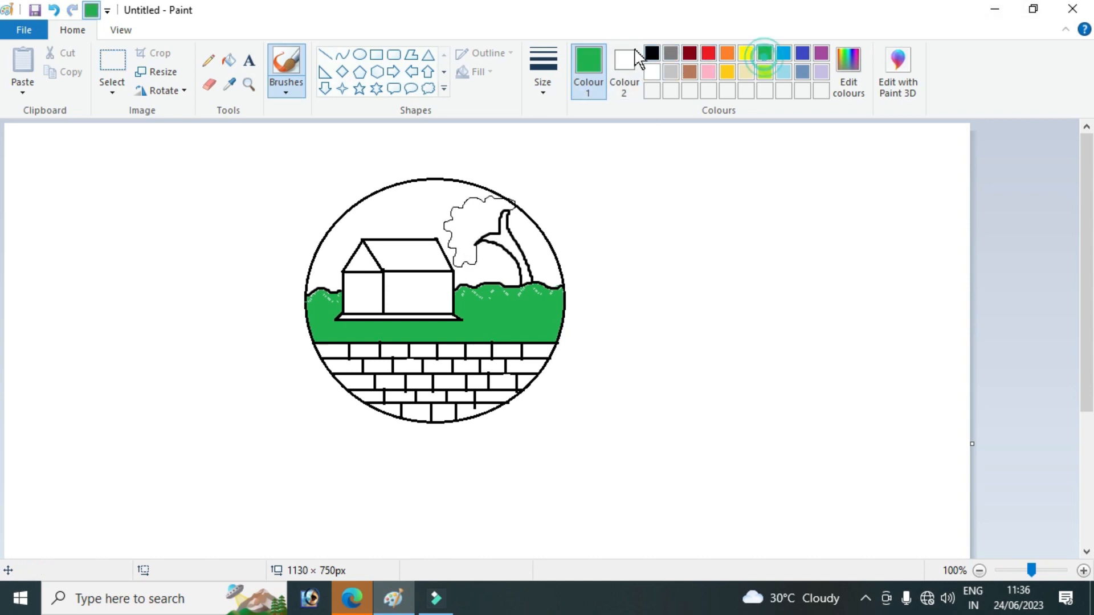
left_click(229, 65)
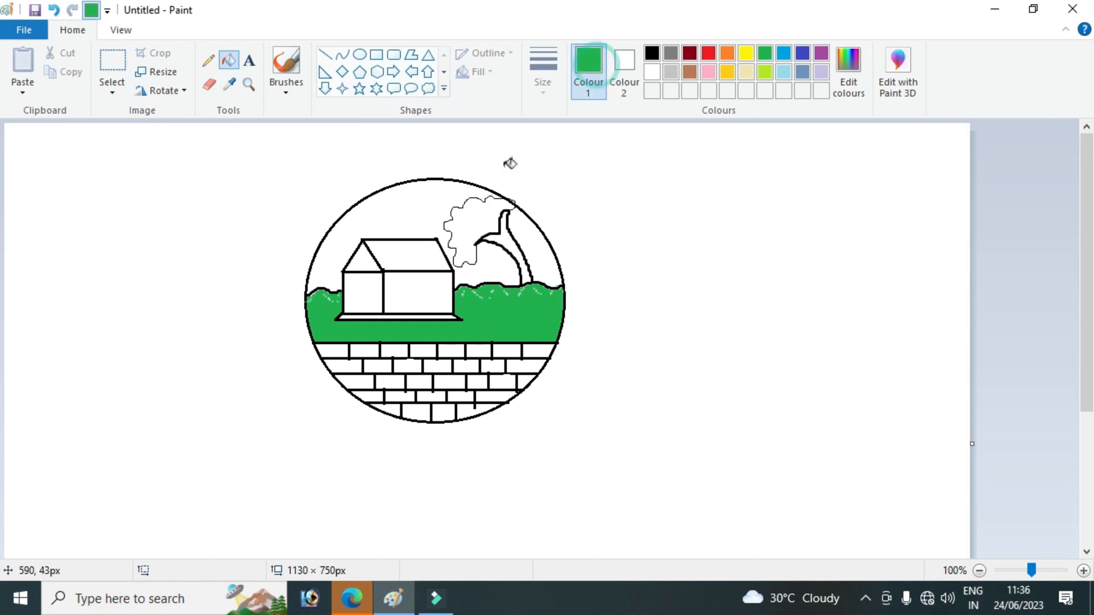
left_click(479, 221)
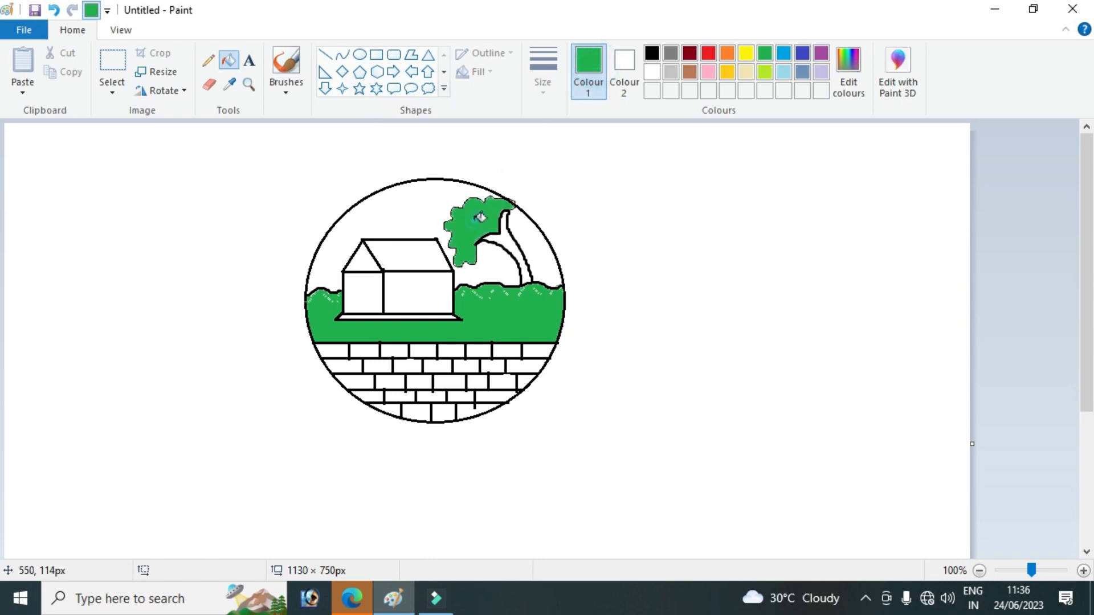
left_click(690, 72)
left_click(506, 249)
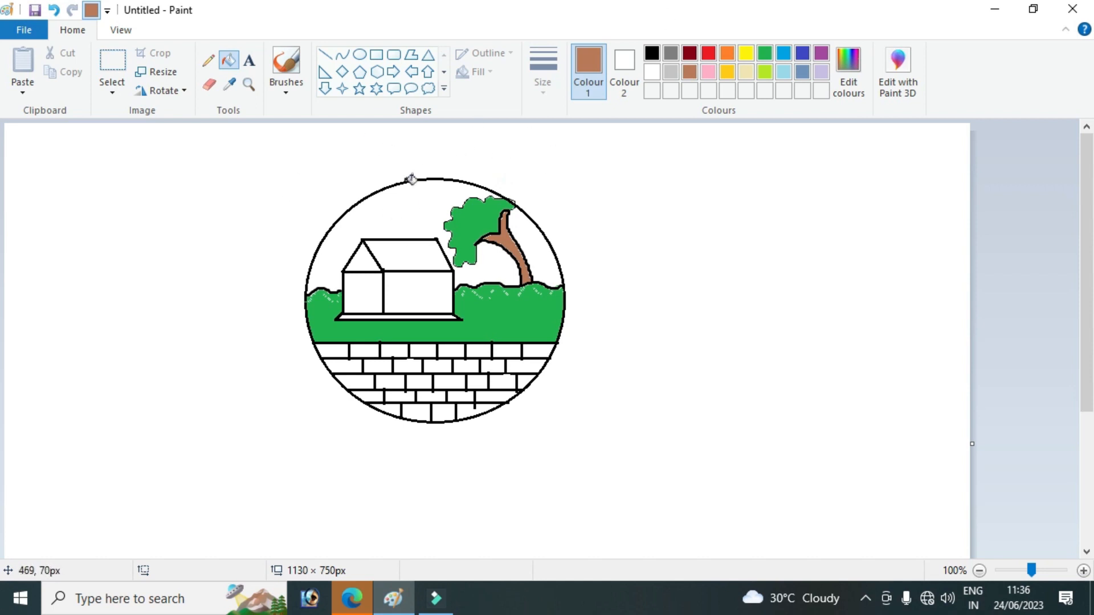
- Draw a black door rectangle about 19 × 37 px on the house's front wall and a window about 39 × 29 px on the side wall
left_click(651, 53)
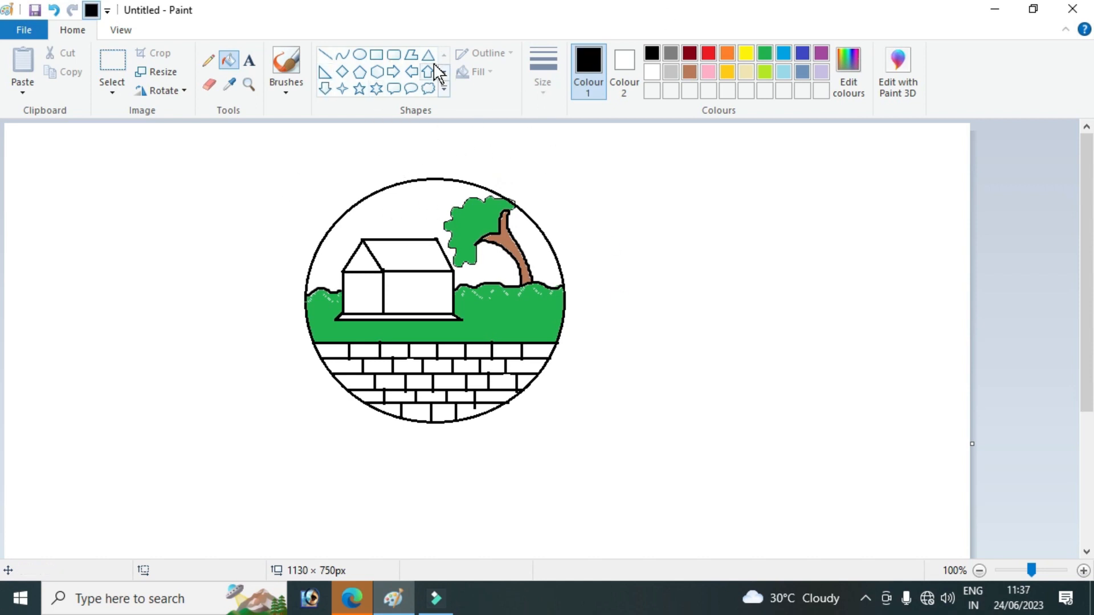
left_click(376, 54)
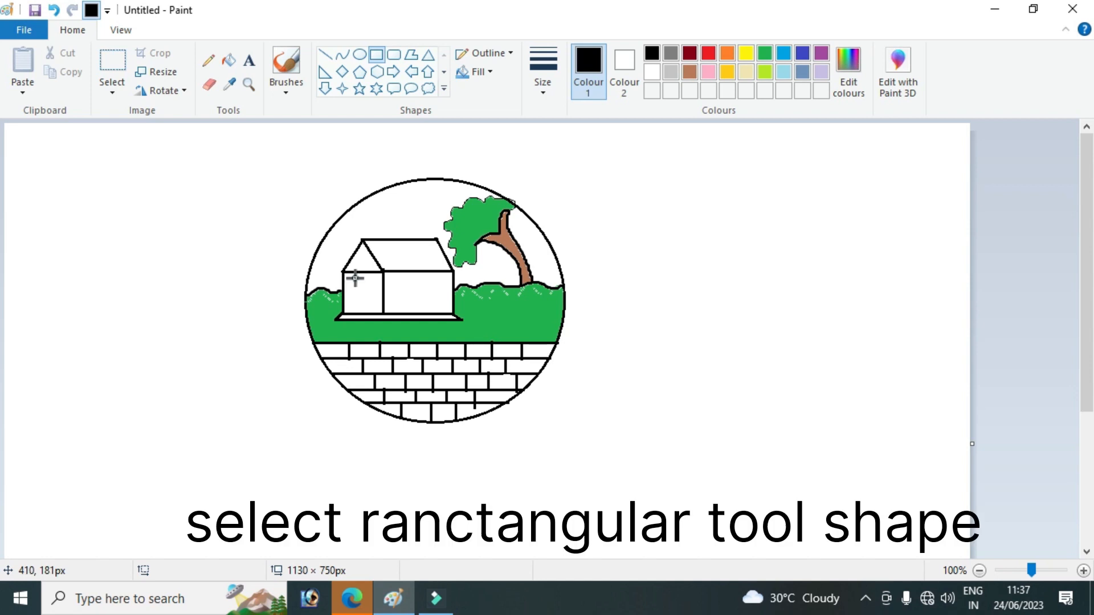
left_click_drag(354, 278, 370, 309)
left_click(374, 53)
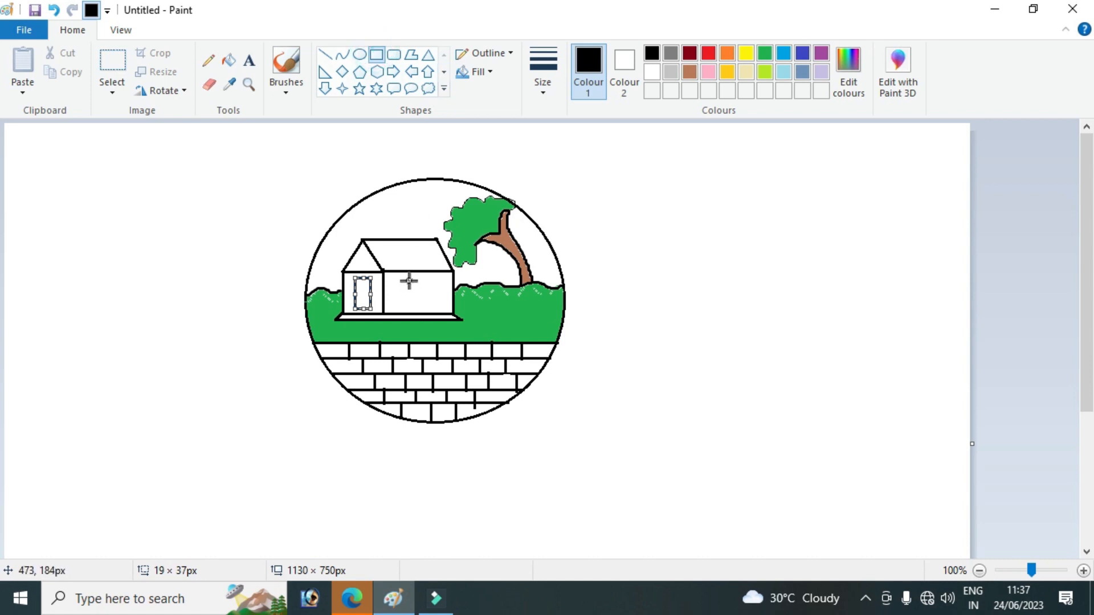
left_click_drag(408, 280, 443, 305)
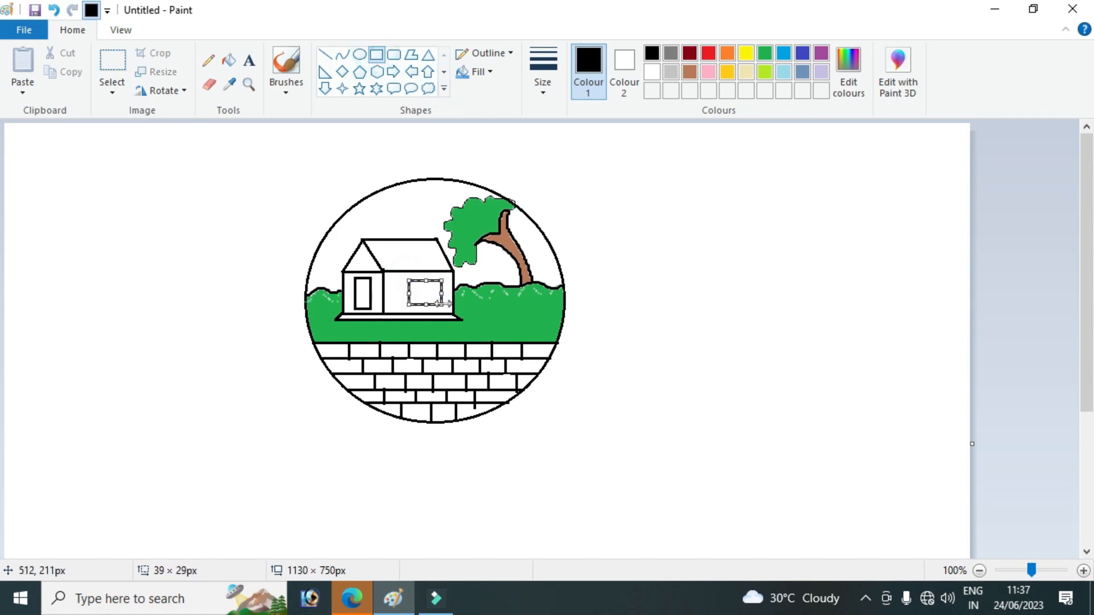
- Divide the window with a horizontal black line about 37 px long in the second-thinnest line width
left_click(325, 54)
left_click(544, 91)
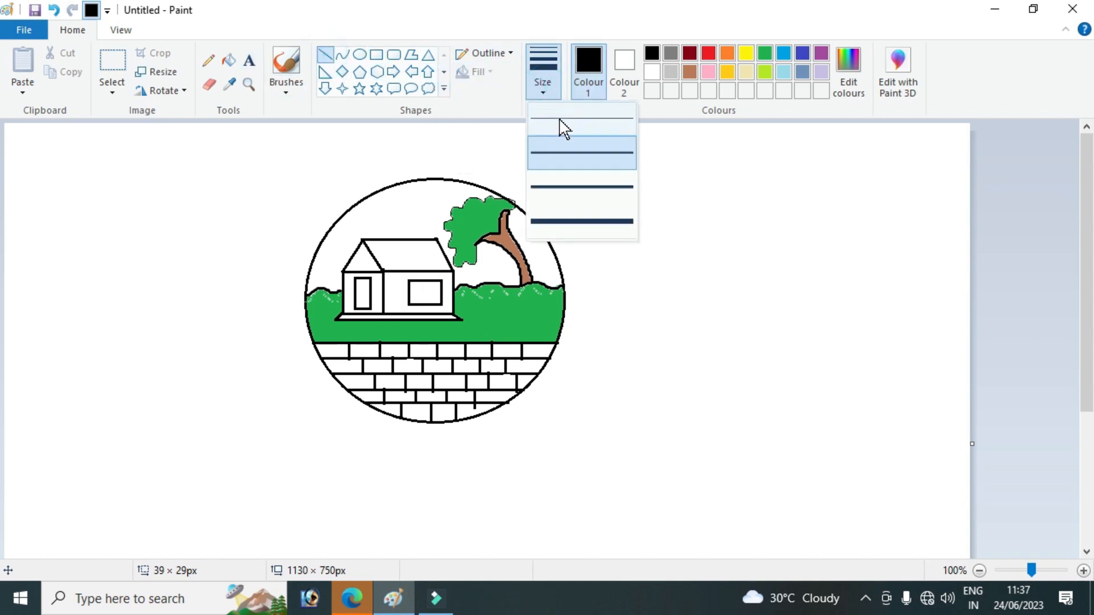
left_click(565, 151)
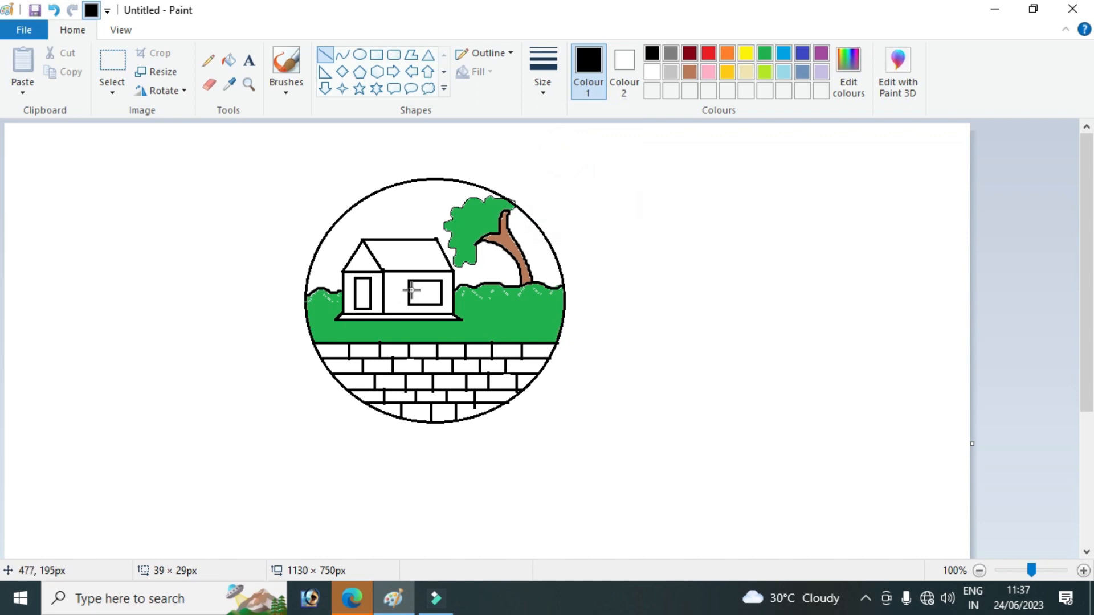
left_click_drag(411, 290, 442, 290)
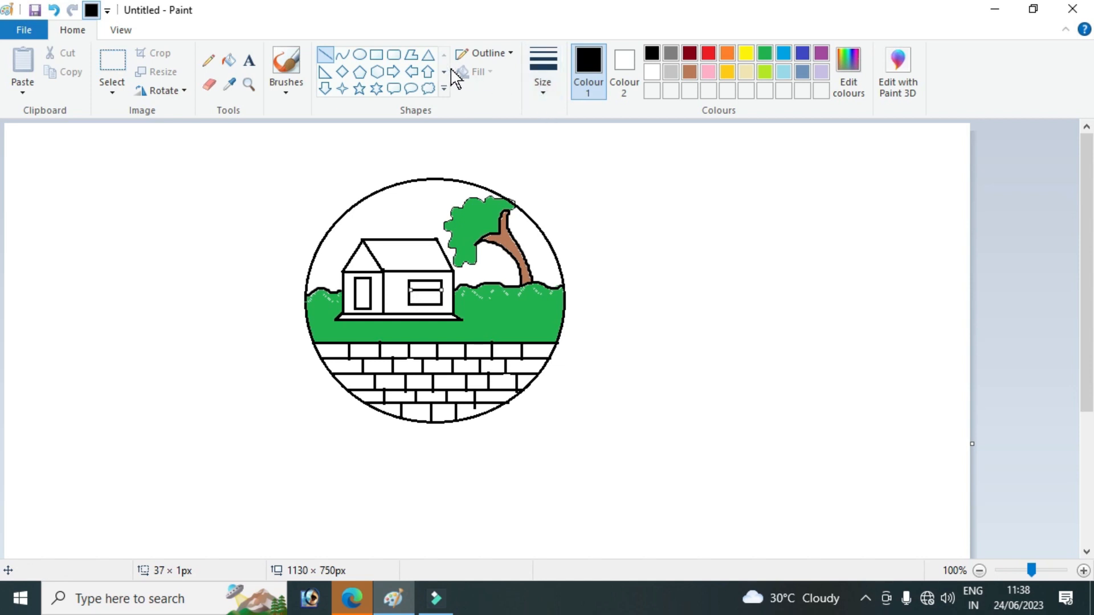
left_click(326, 53)
left_click(322, 54)
left_click(544, 92)
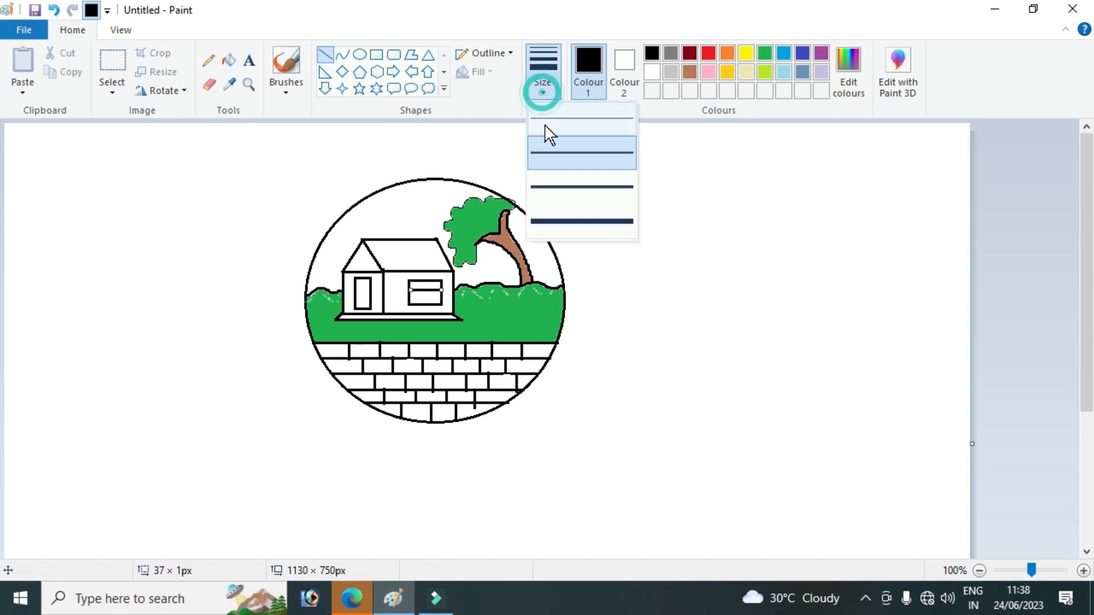
left_click(550, 152)
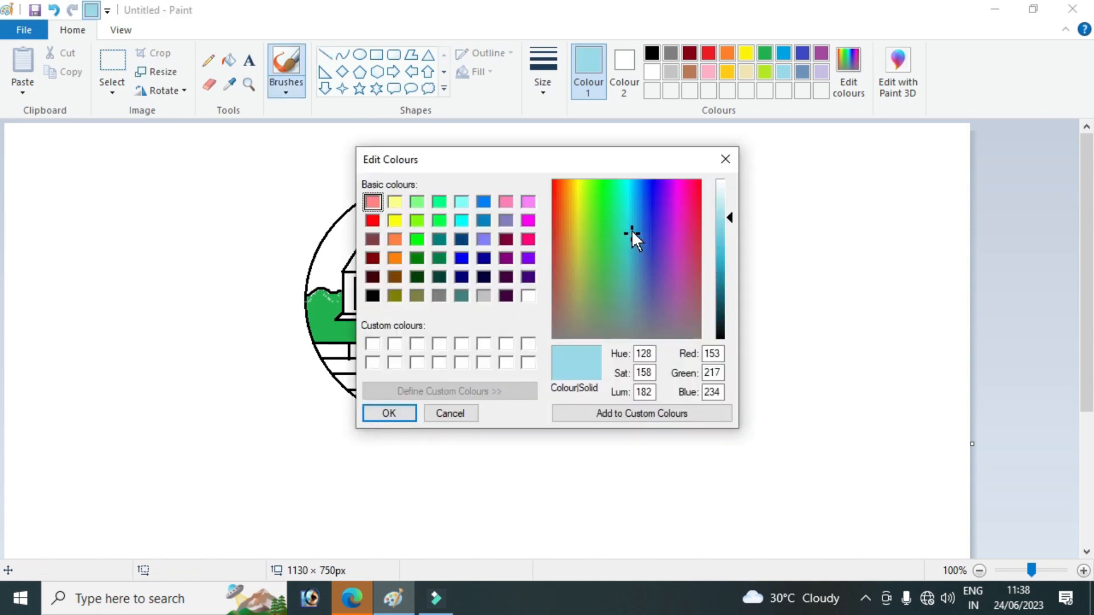
- Add a custom light blue colour and brush a wavy line with it across the sky, from the circle's left edge over the house and tree
left_click(631, 229)
left_click(390, 413)
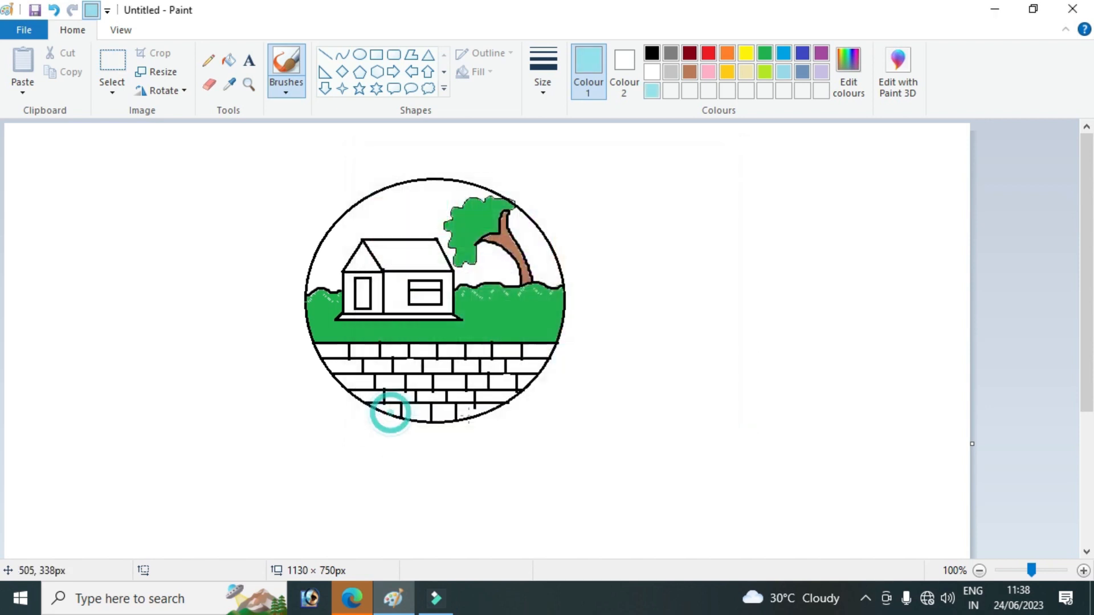
left_click(652, 93)
left_click(320, 242)
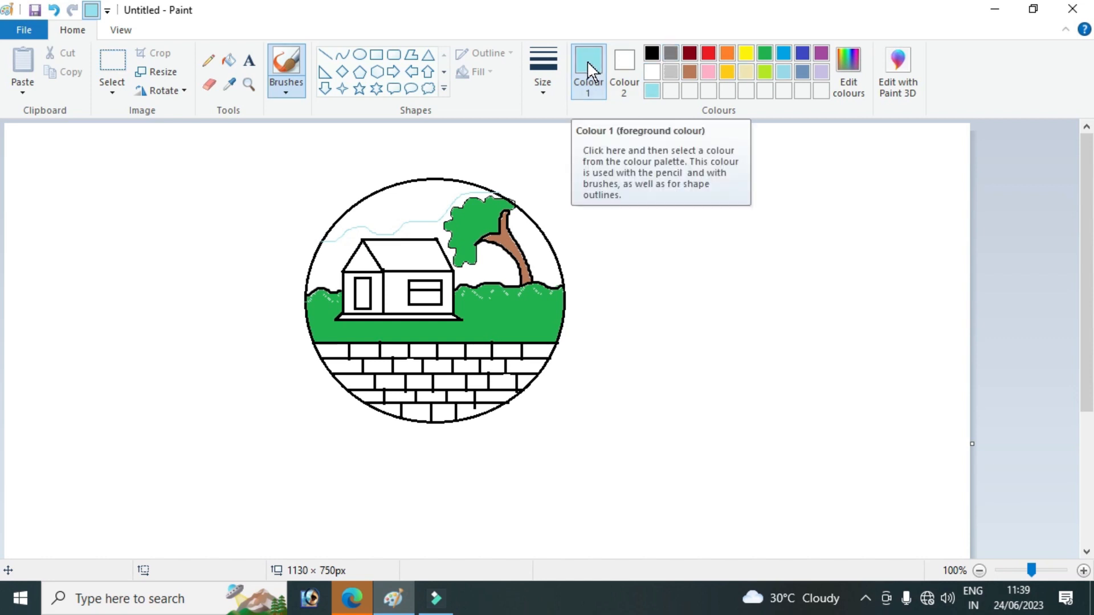
- Fill all sky areas below the wavy line with the custom light blue and the area above it with gold
left_click(228, 60)
left_click(489, 260)
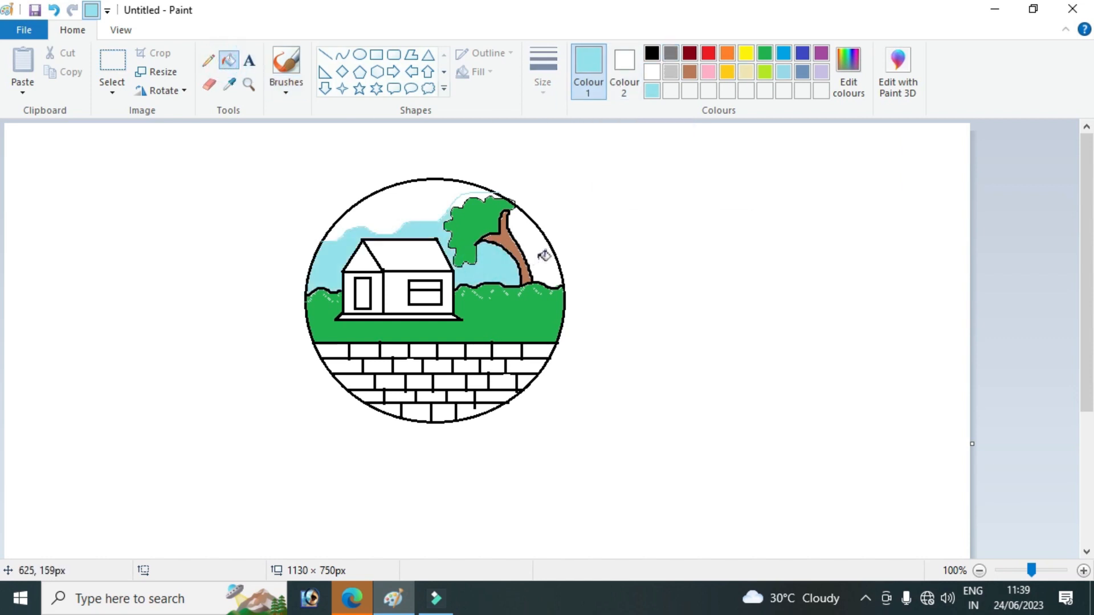
left_click(541, 253)
left_click(466, 195)
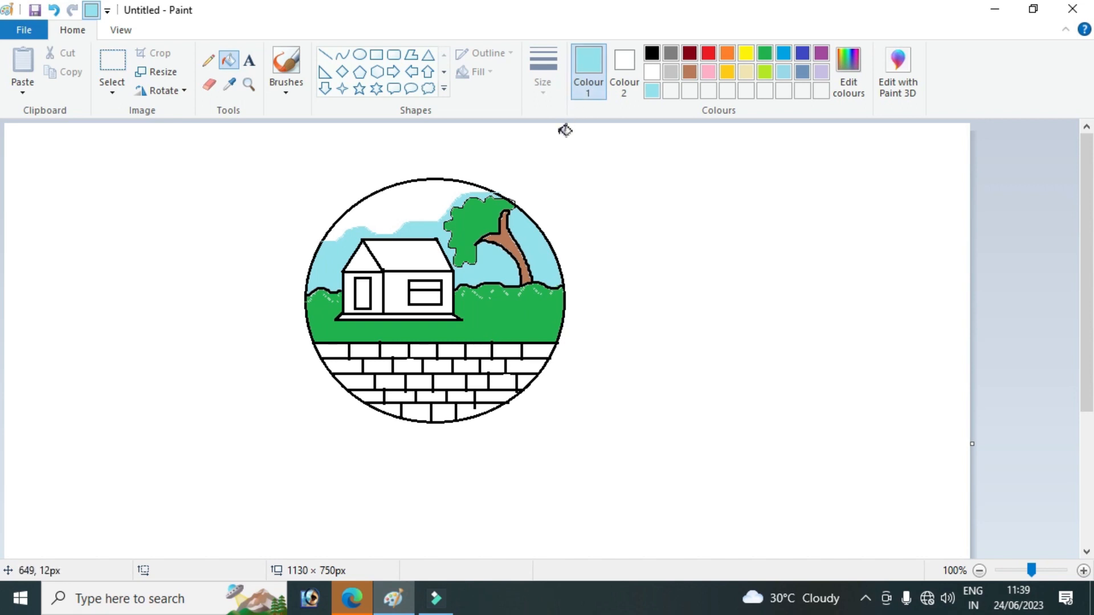
left_click(727, 71)
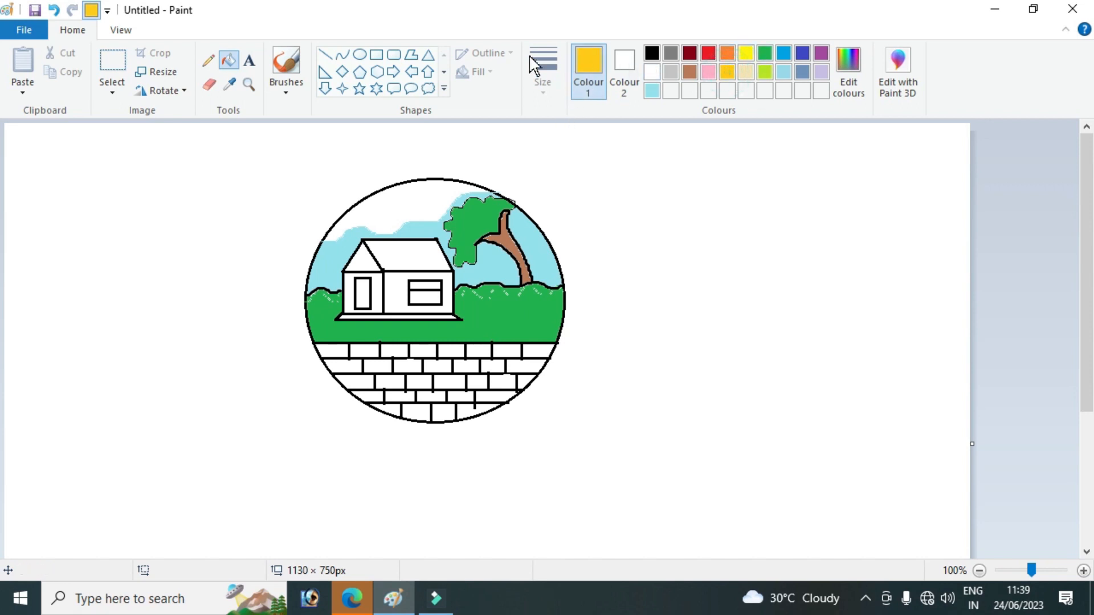
left_click(409, 204)
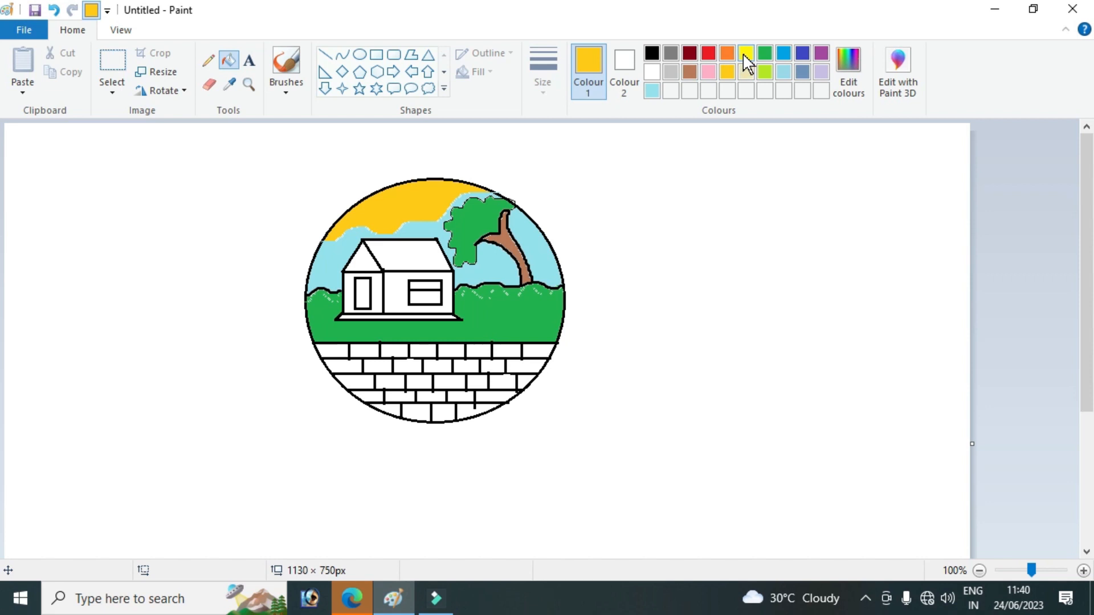
- Draw a yellow circle about 44 × 43 px in the gold sky above the roof and fill it with yellow
left_click(745, 53)
left_click(359, 54)
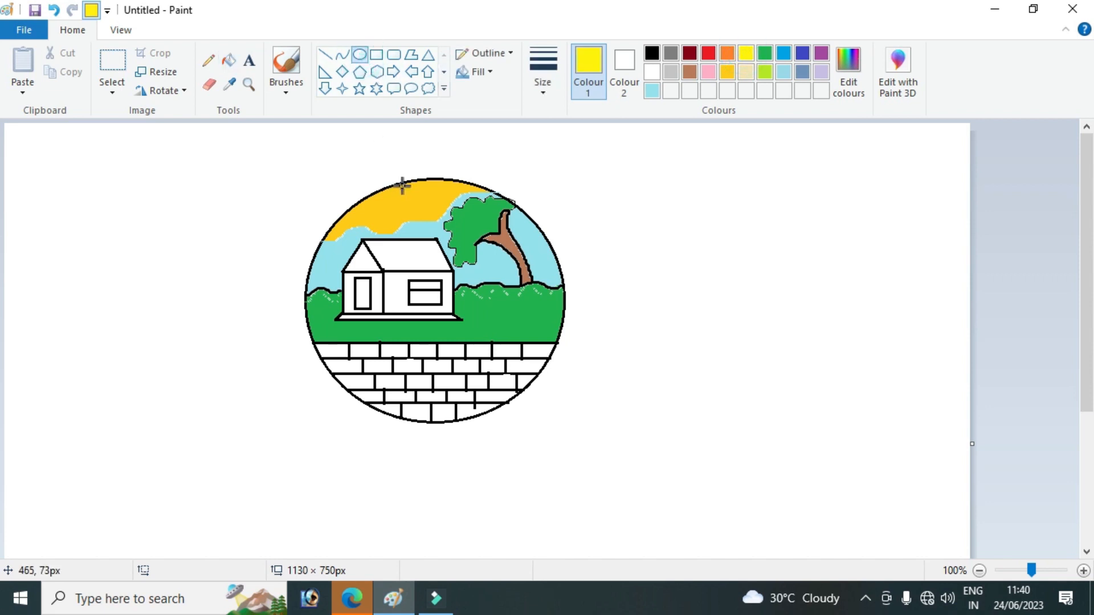
left_click_drag(396, 186, 442, 218)
left_click(623, 63)
left_click(360, 54)
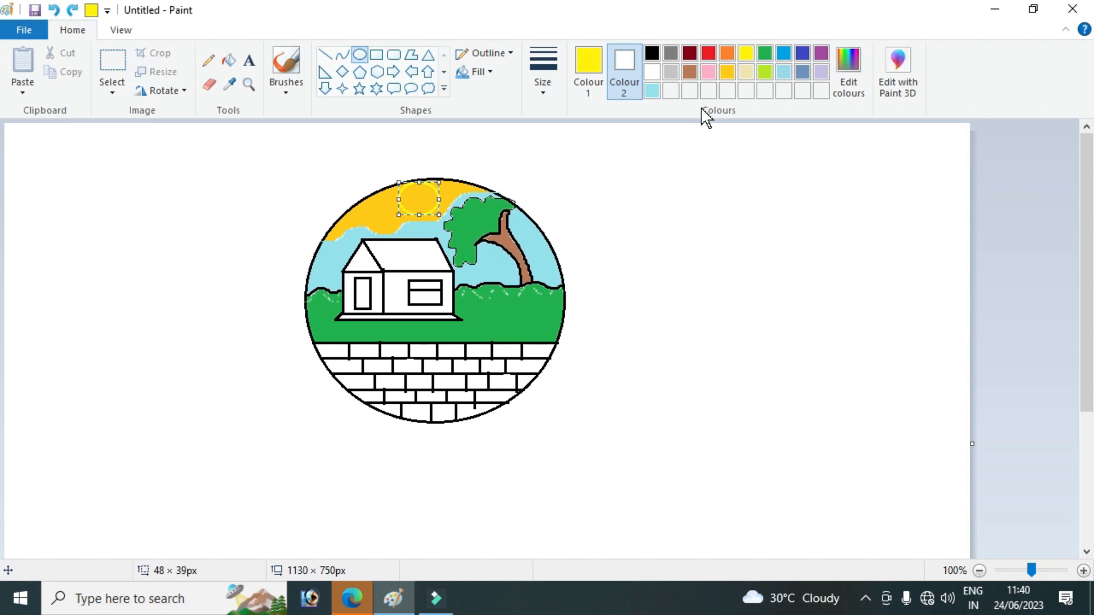
left_click_drag(418, 215, 402, 201)
left_click(229, 63)
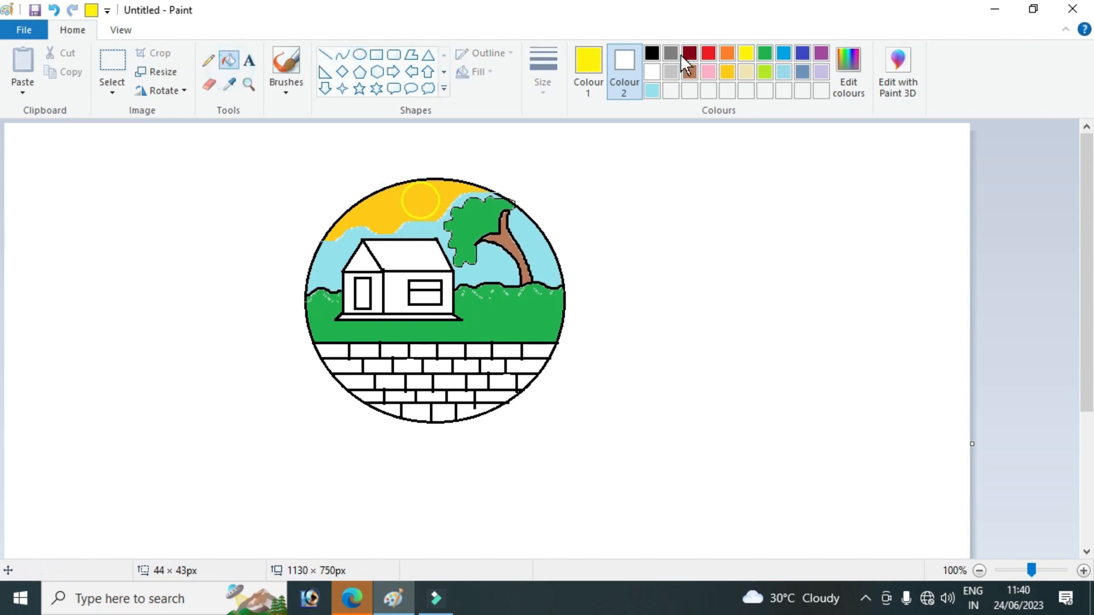
left_click(422, 196)
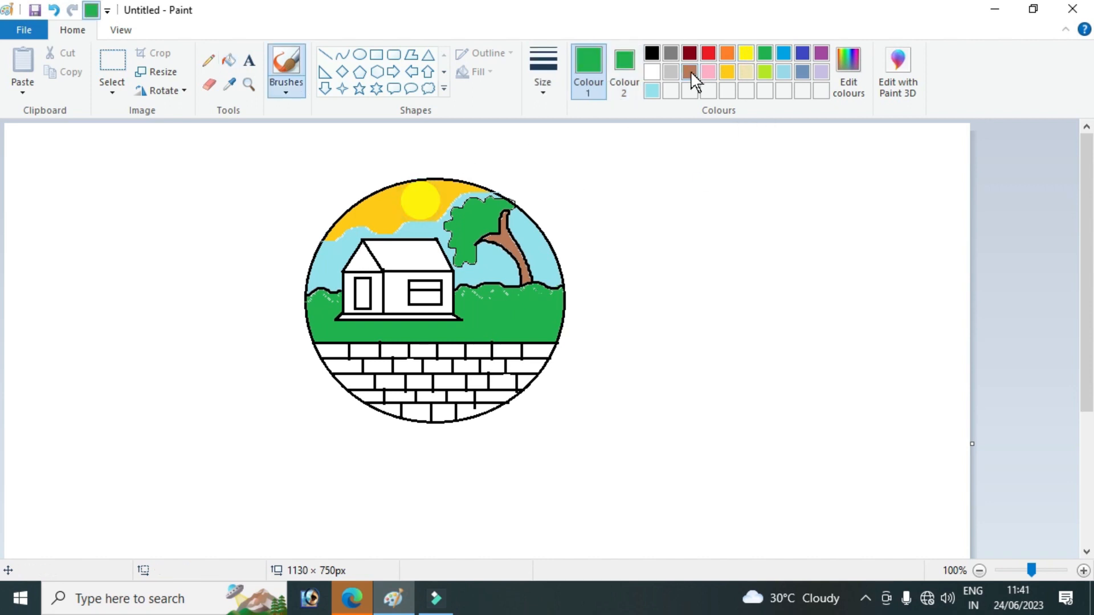
- Fill the house's large roof panel with brown and its triangular gable with red
left_click(691, 71)
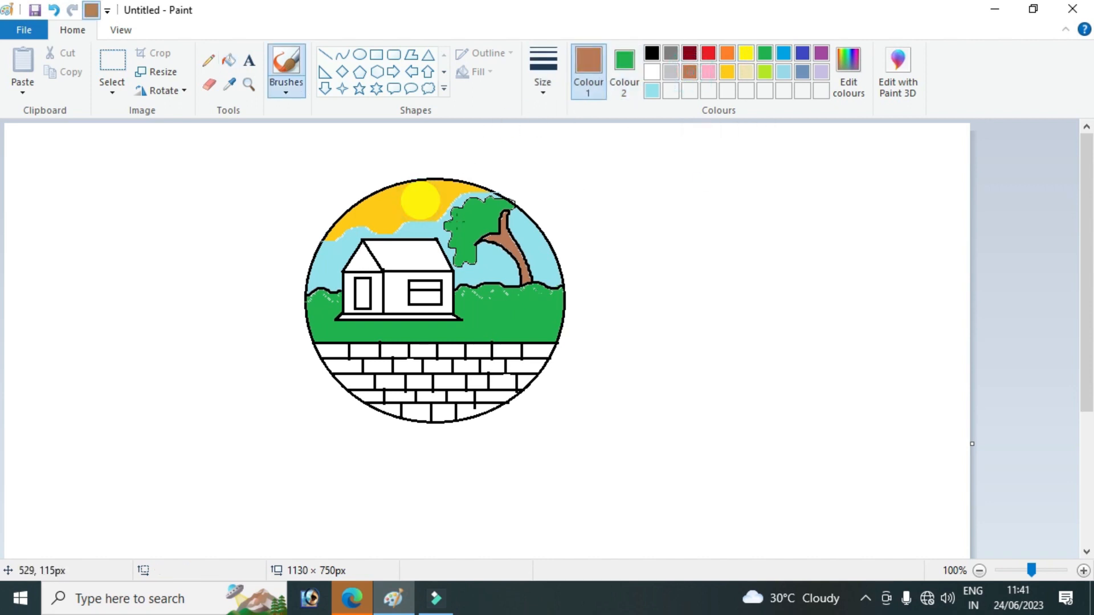
left_click(229, 61)
left_click(414, 254)
left_click(365, 261)
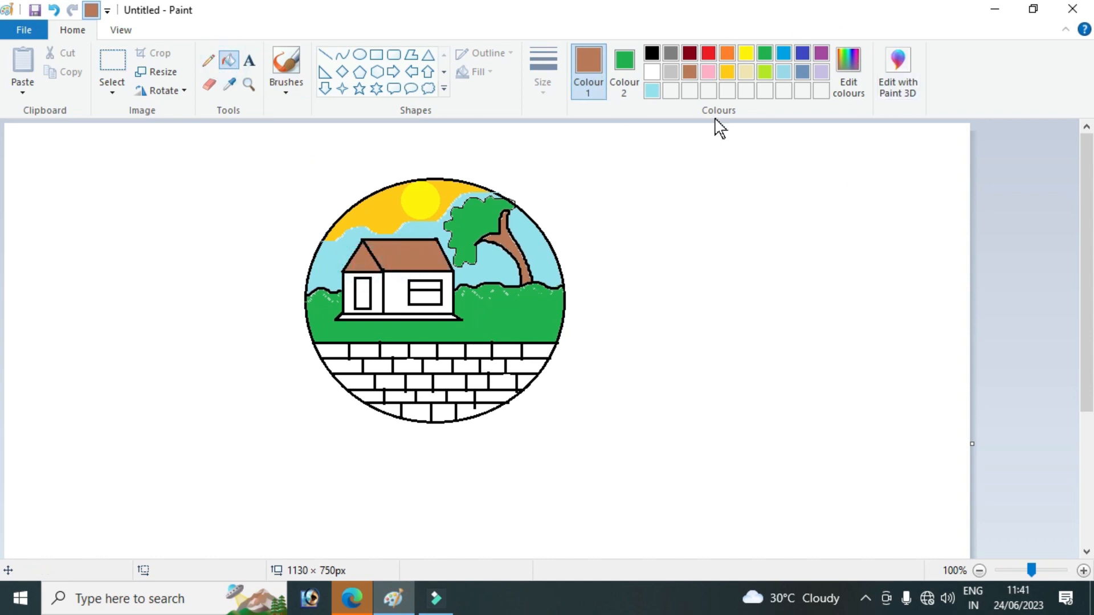
key("ctrl+z")
left_click(709, 54)
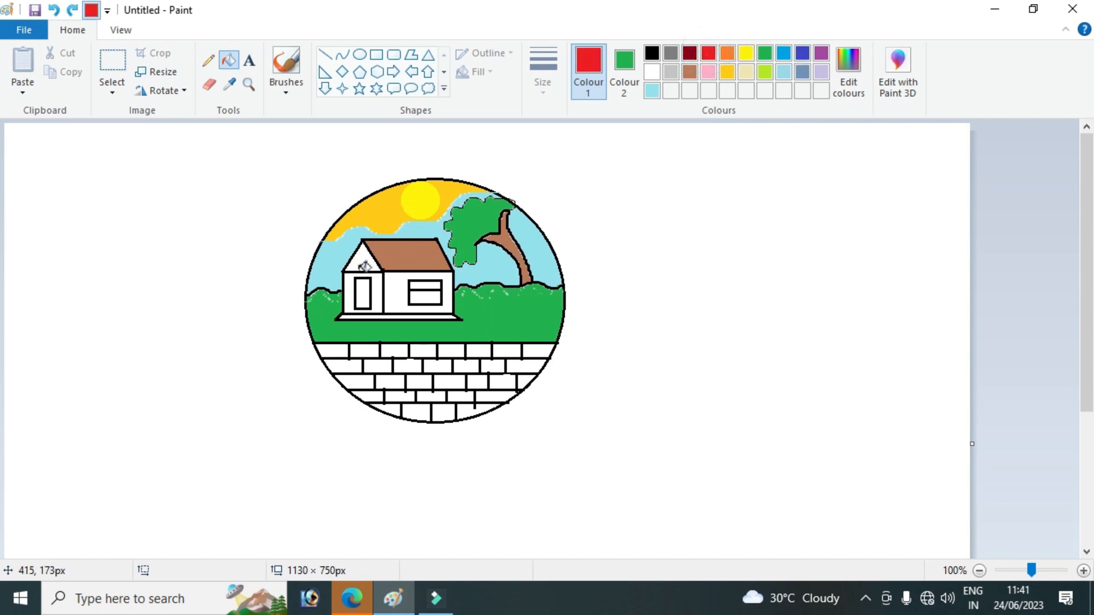
left_click(359, 263)
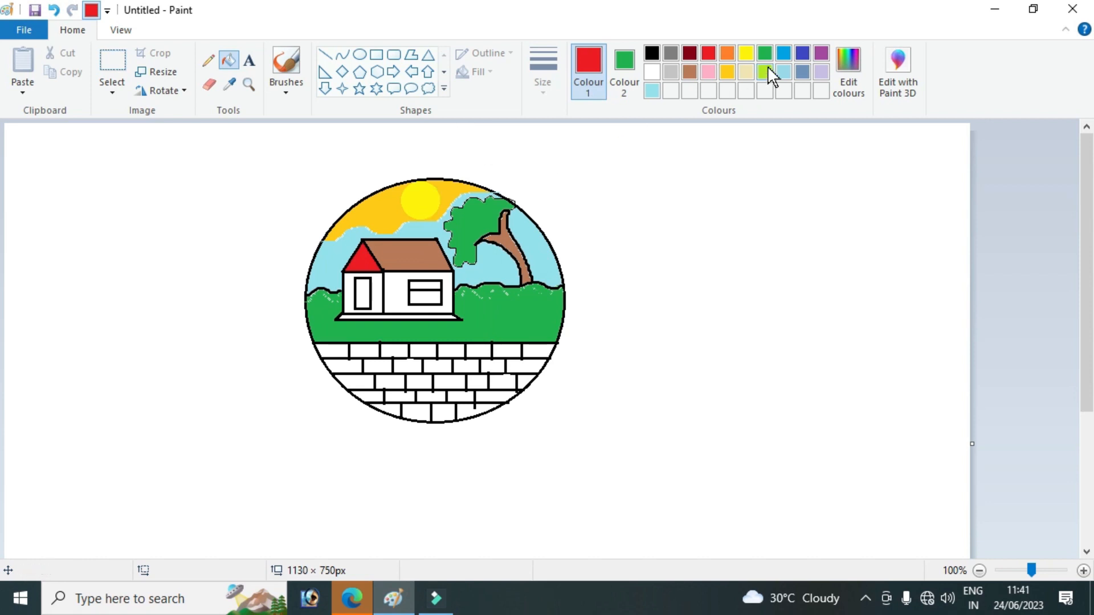
- Fill the house's front and side walls with the palette's light turquoise and both window panes with yellow
left_click(784, 72)
left_click(399, 286)
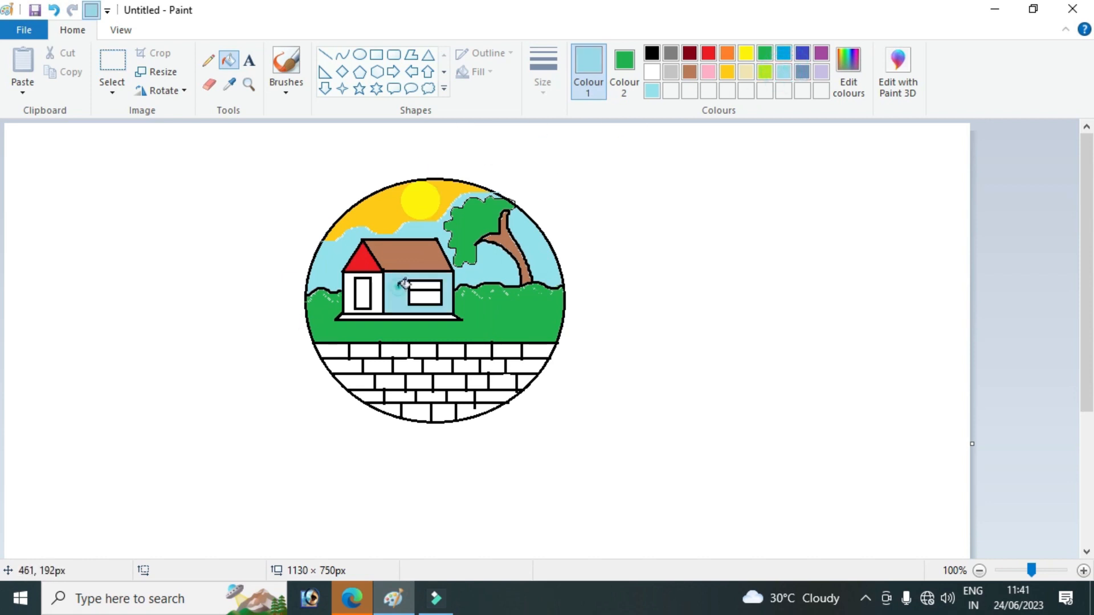
left_click(349, 291)
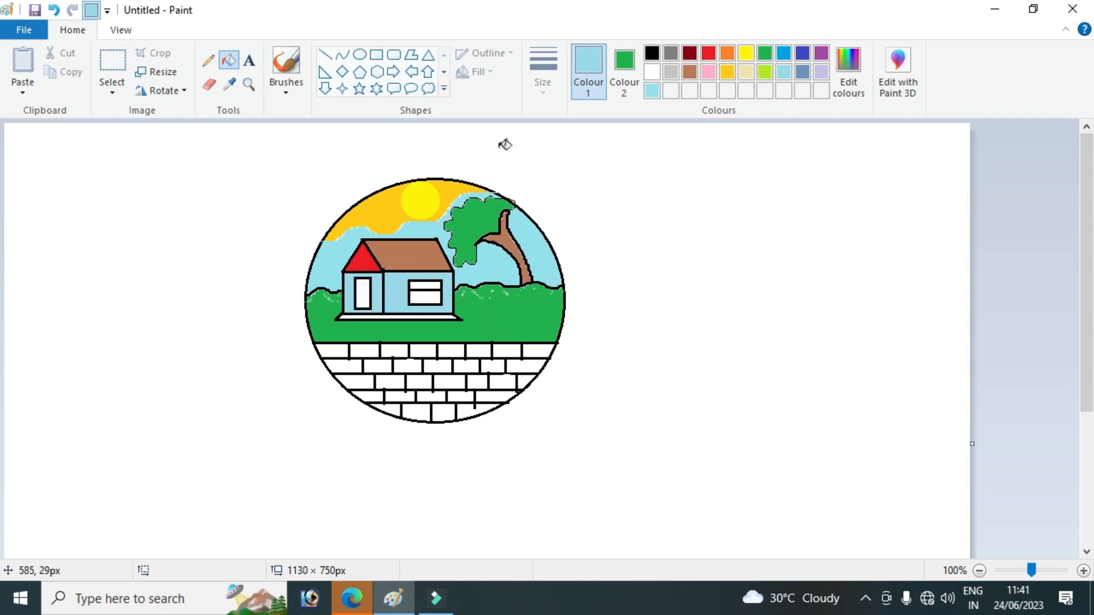
left_click(425, 287)
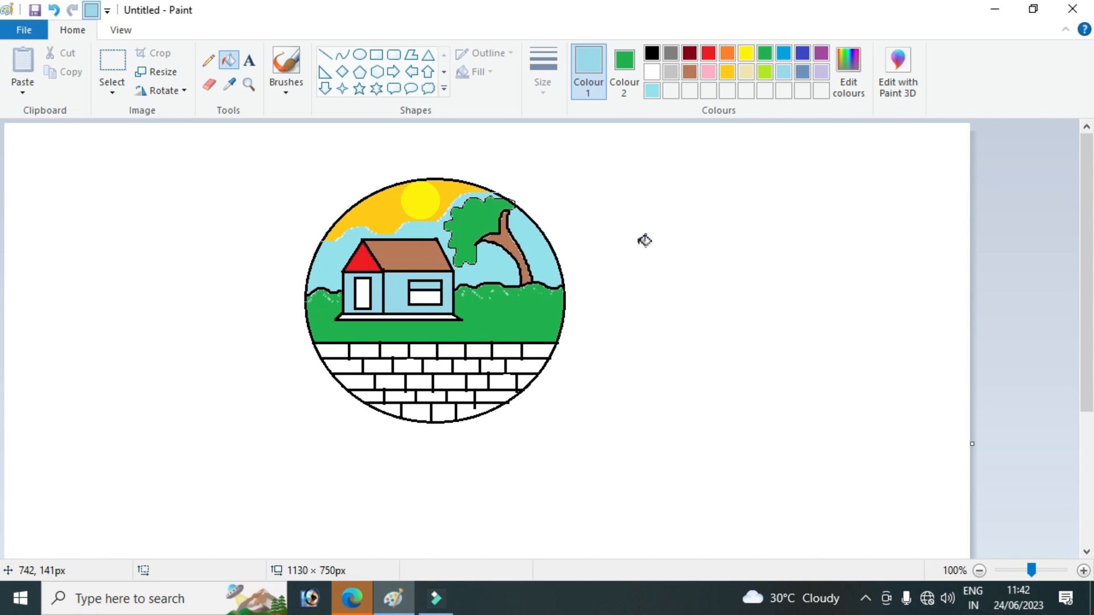
left_click(746, 53)
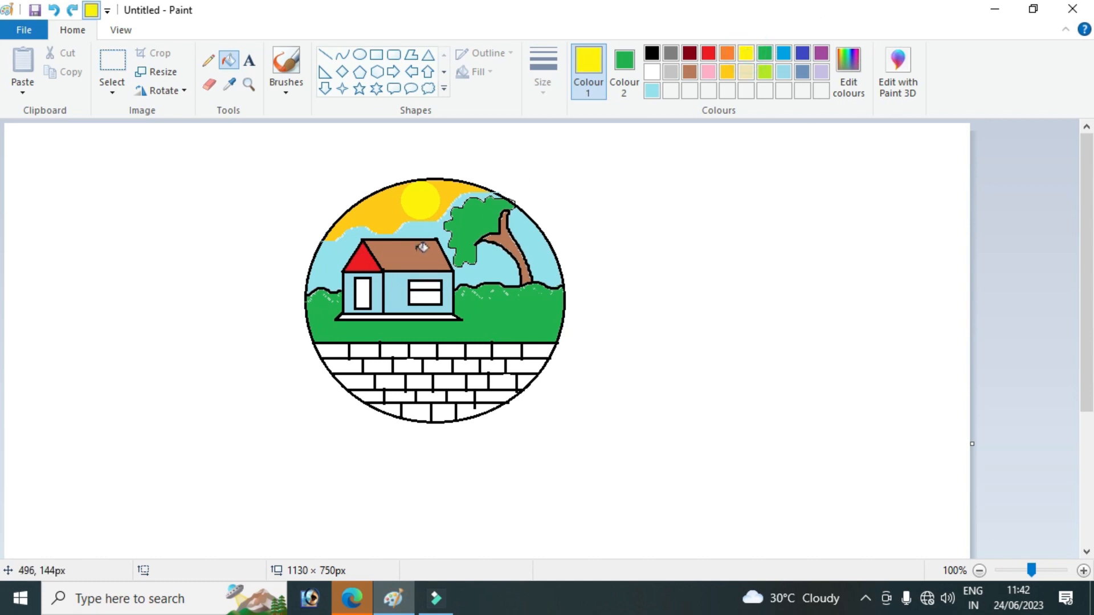
left_click(430, 283)
left_click(423, 303)
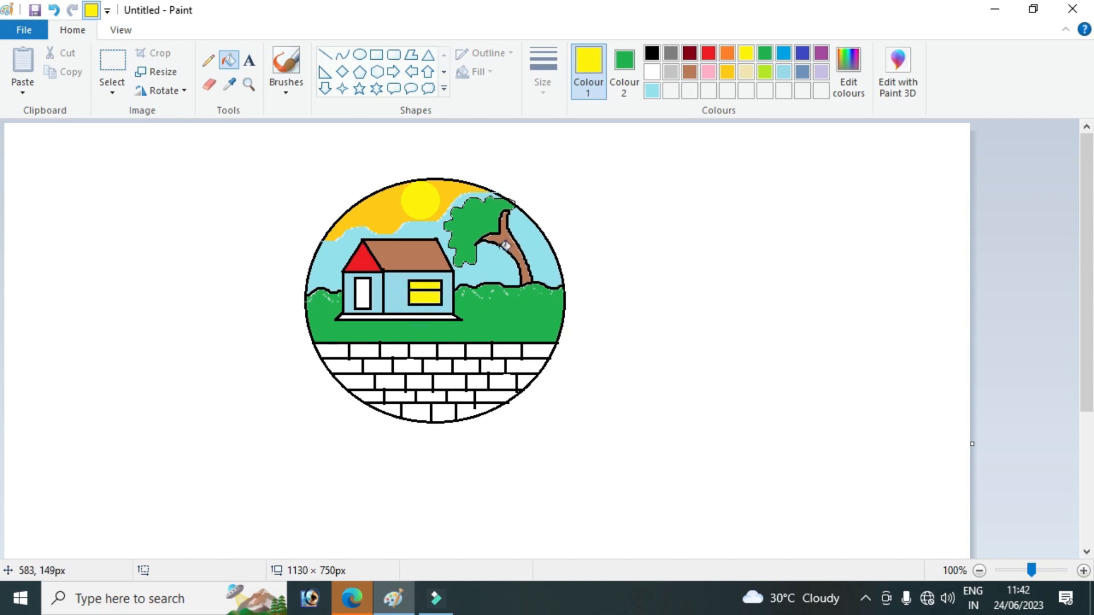
- Fill alternate bricks in all five rows of the wall with orange
left_click(727, 53)
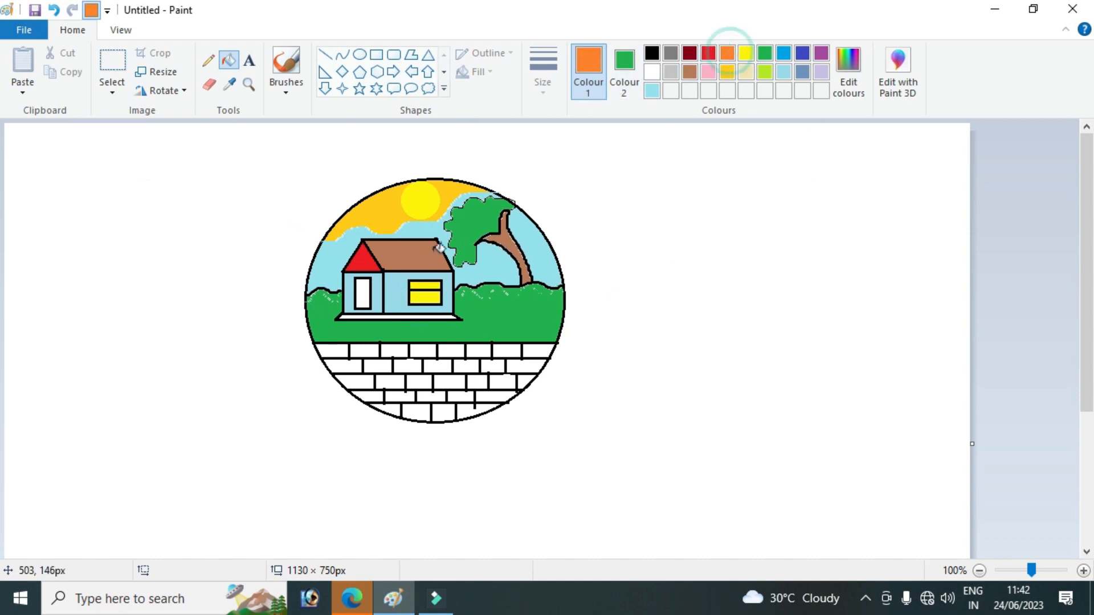
left_click(529, 349)
left_click(425, 349)
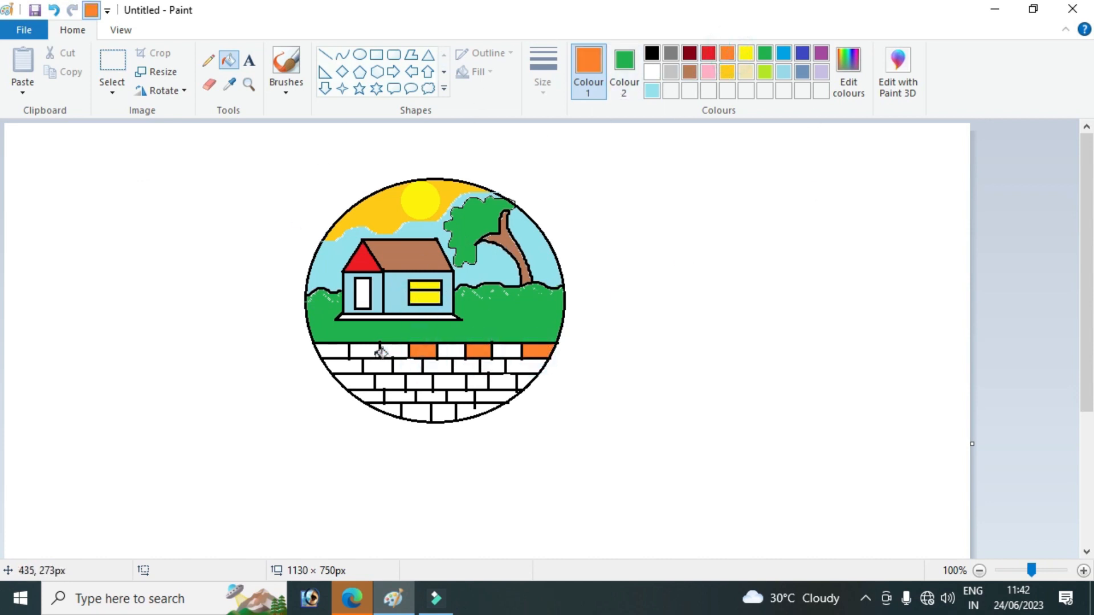
left_click(368, 349)
left_click(343, 366)
left_click(407, 366)
left_click(465, 365)
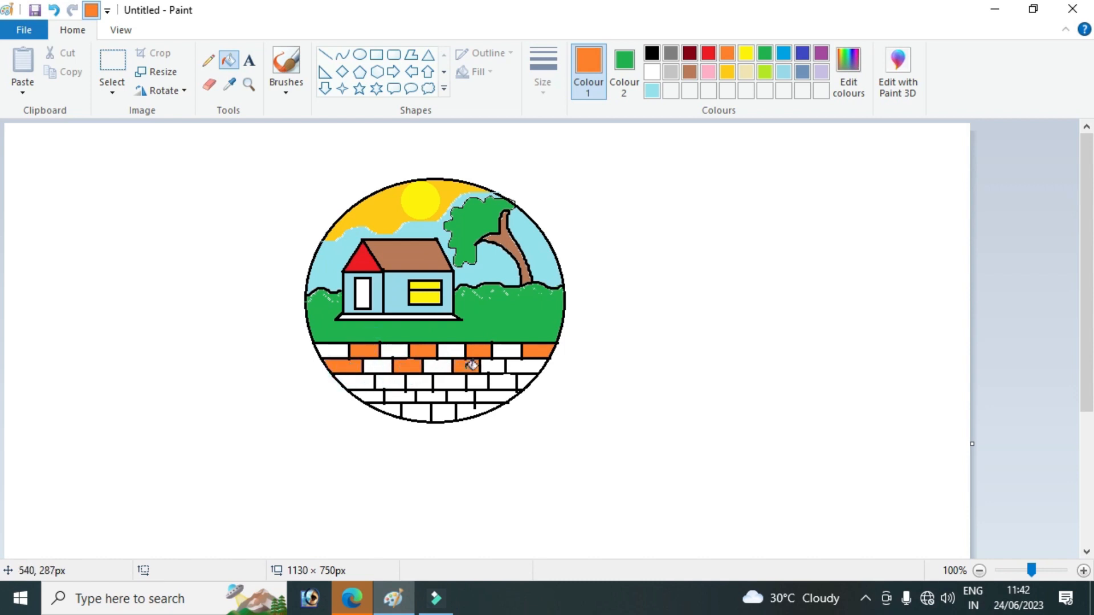
left_click(516, 365)
left_click(476, 380)
left_click(422, 382)
left_click(355, 383)
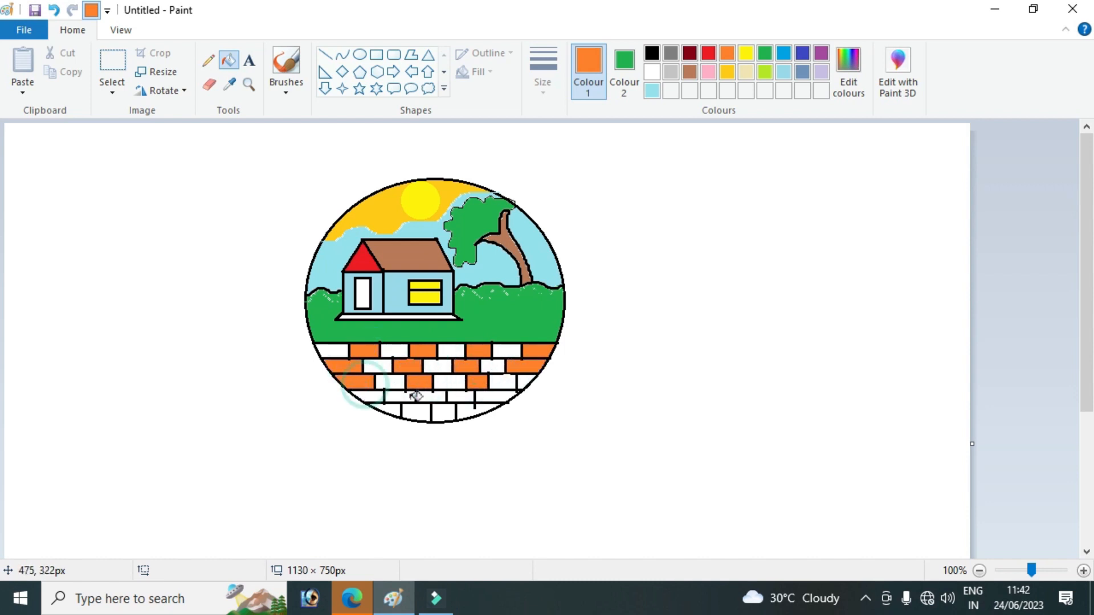
left_click(397, 395)
left_click(462, 397)
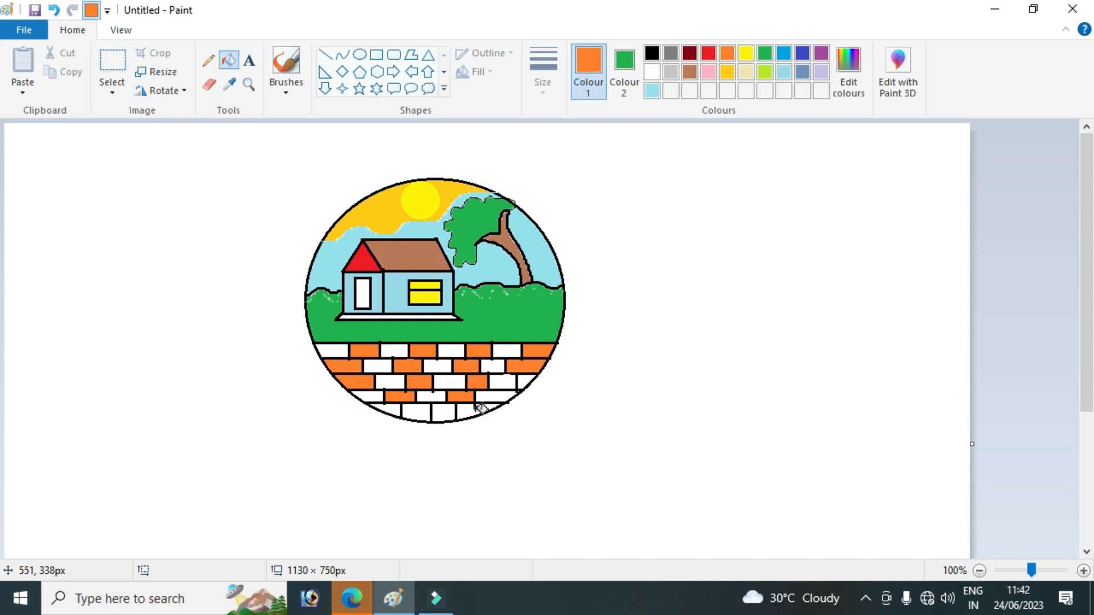
left_click(426, 413)
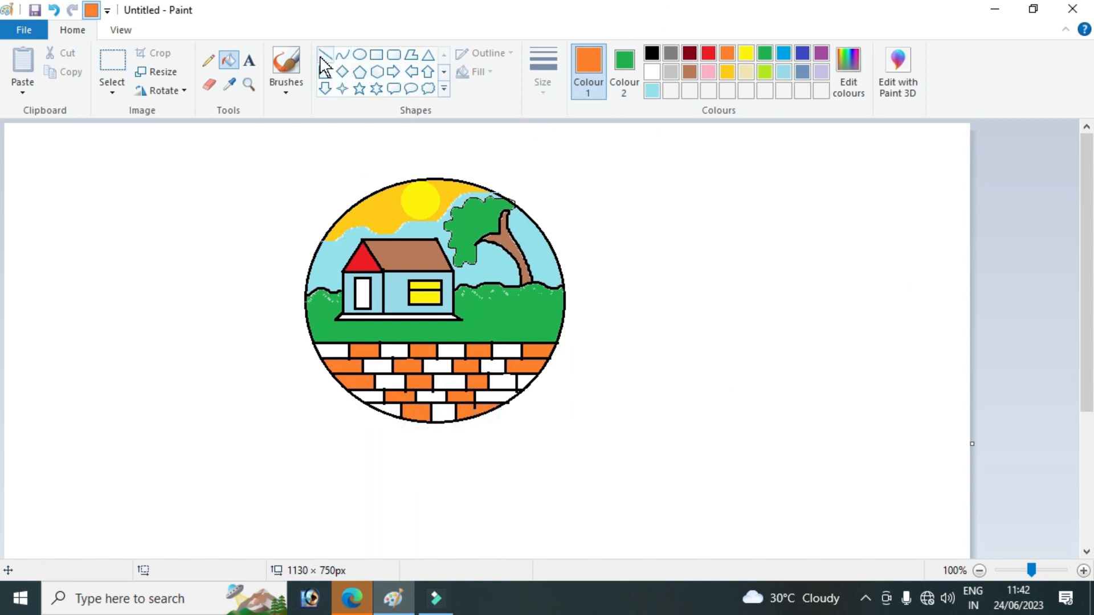
left_click(285, 94)
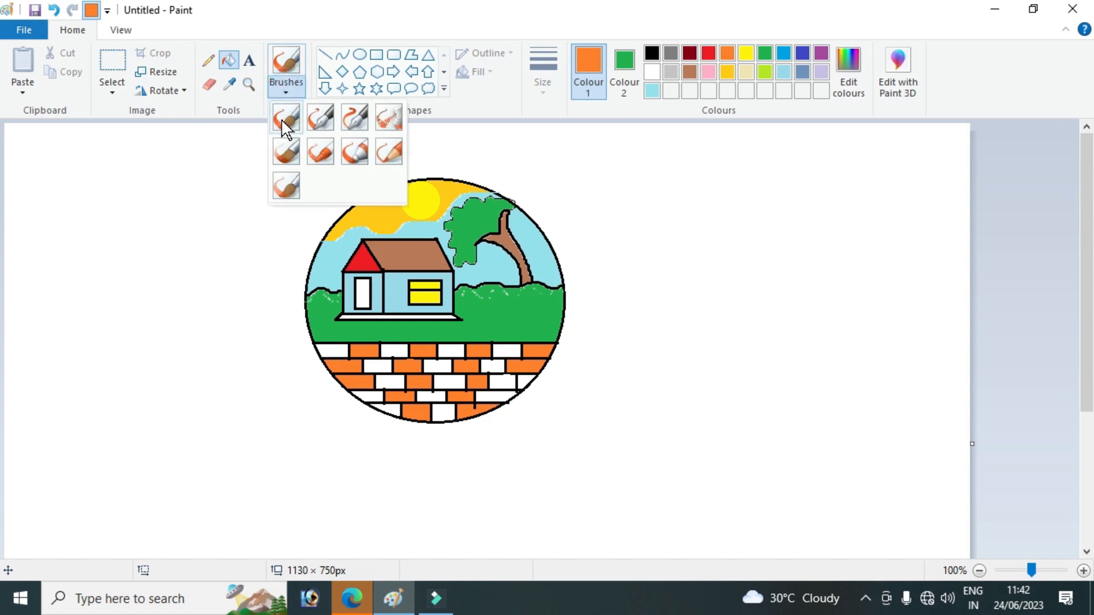
left_click(281, 119)
left_click(652, 52)
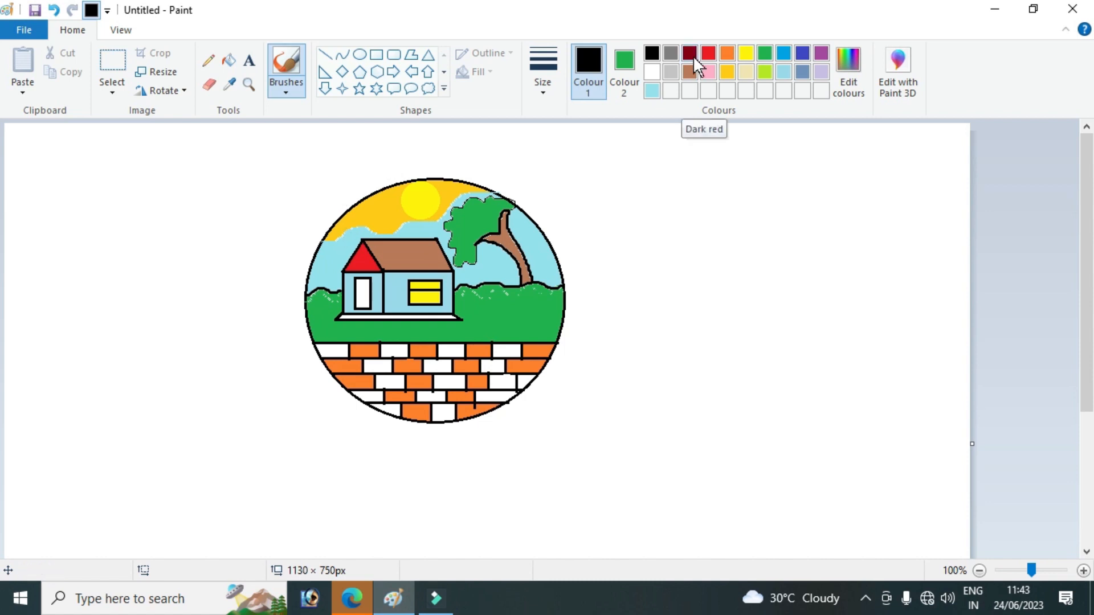
- Fill the narrow base strip under the house with orange
left_click(728, 54)
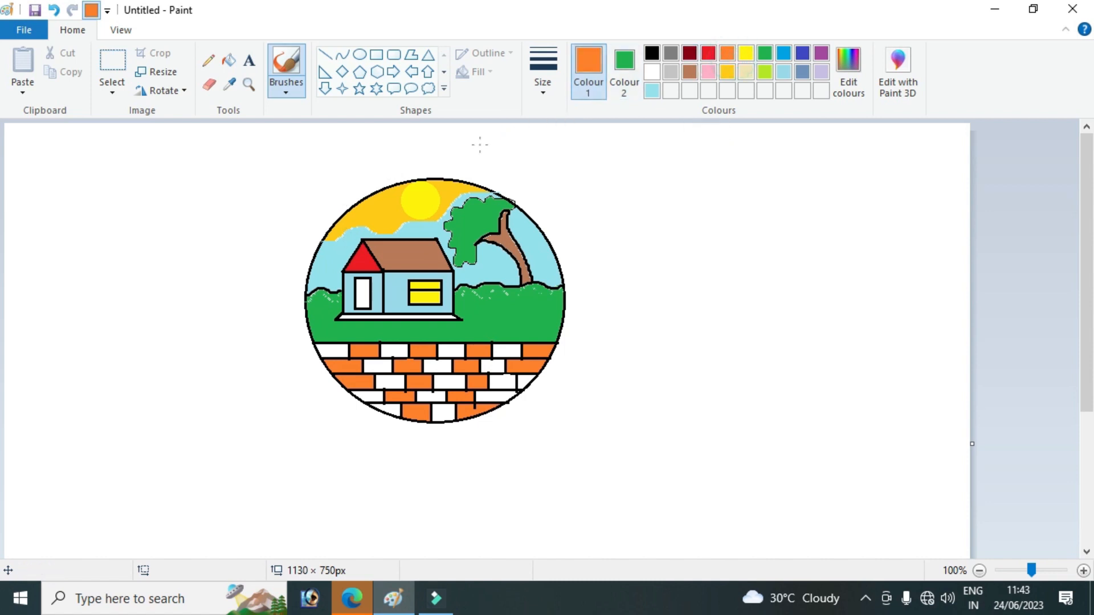
left_click(228, 59)
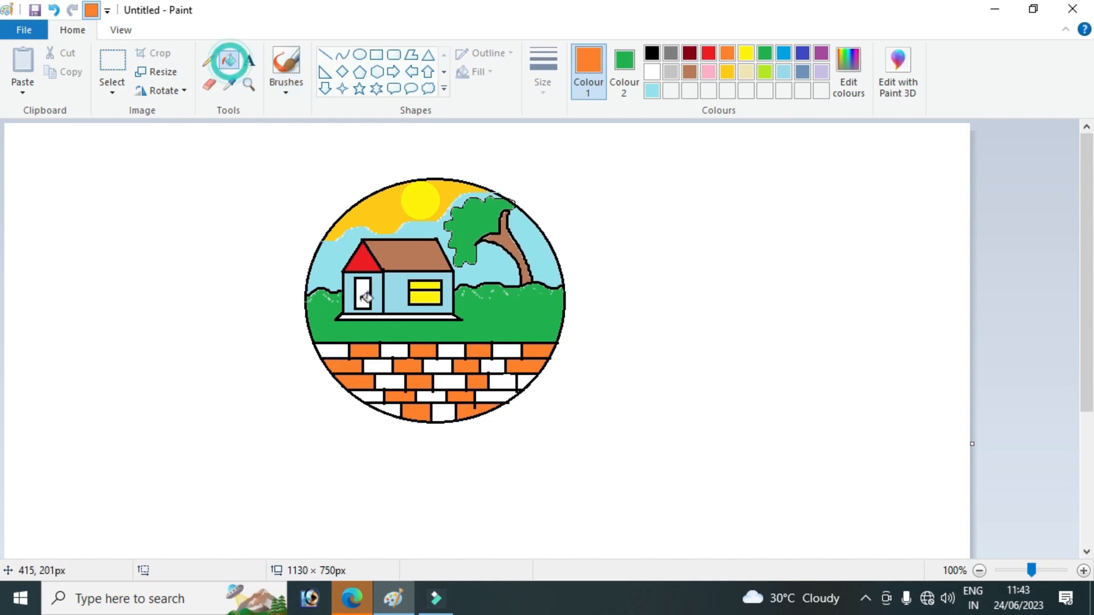
left_click(391, 315)
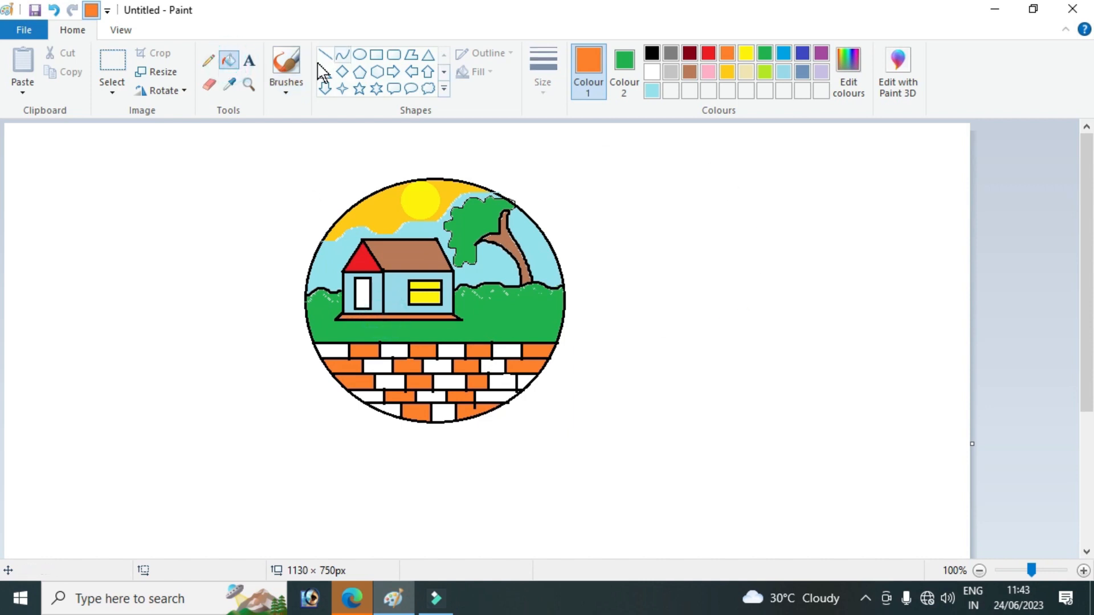
- Brush three small black birds in the blue sky: left of the gable, above the roof and right of the tree trunk
left_click(652, 53)
left_click(286, 84)
left_click(284, 119)
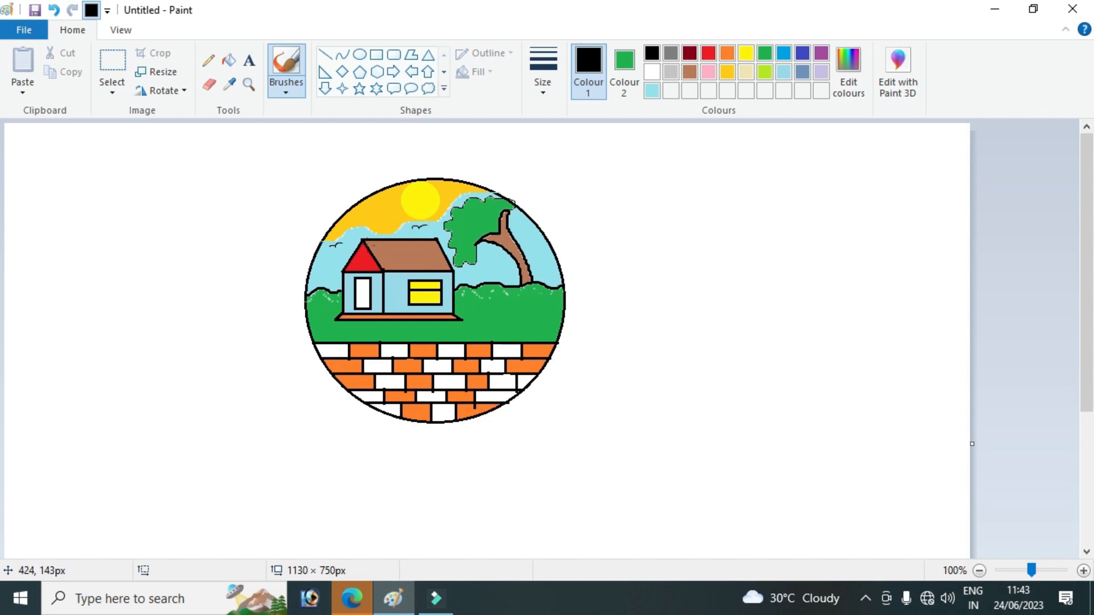
left_click_drag(510, 231, 523, 233)
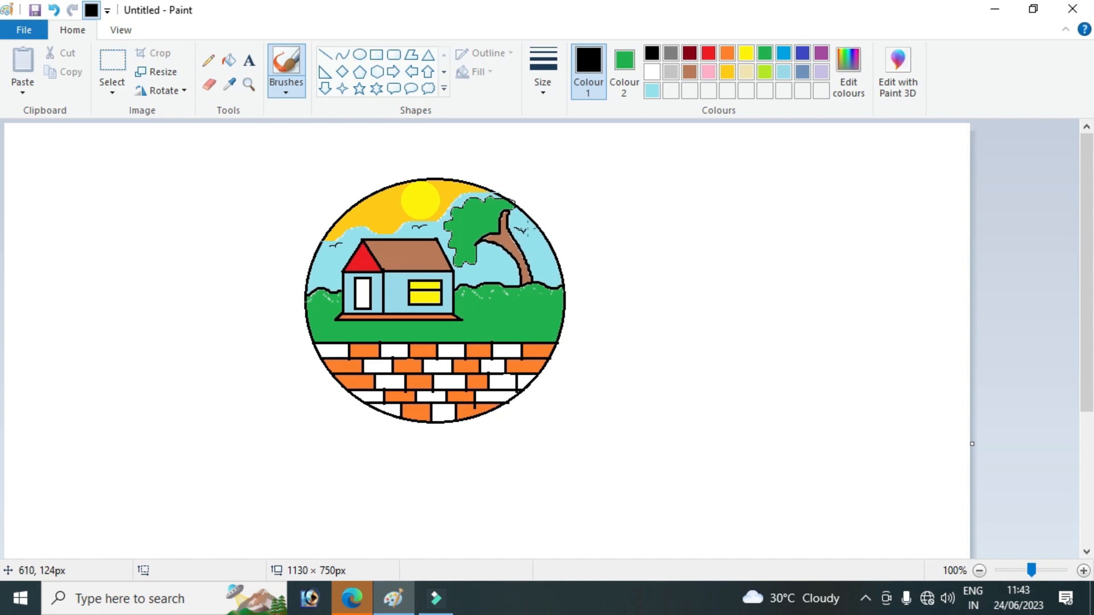